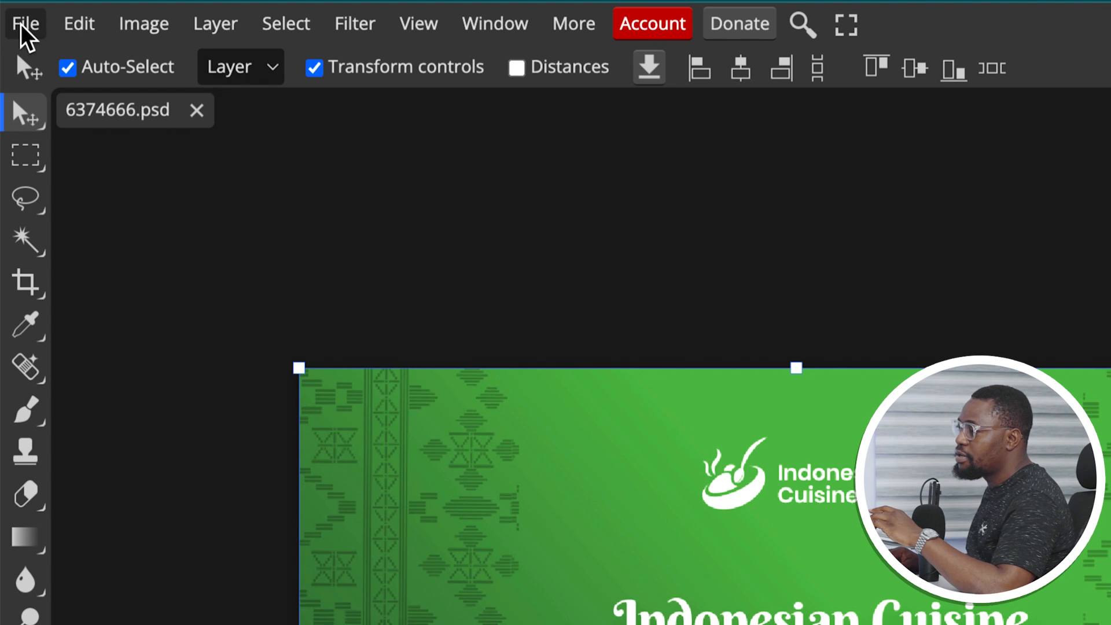
Save the design with File > Save as PSD under the name 'FOOD BUSINESS CARD'
left_click(22, 24)
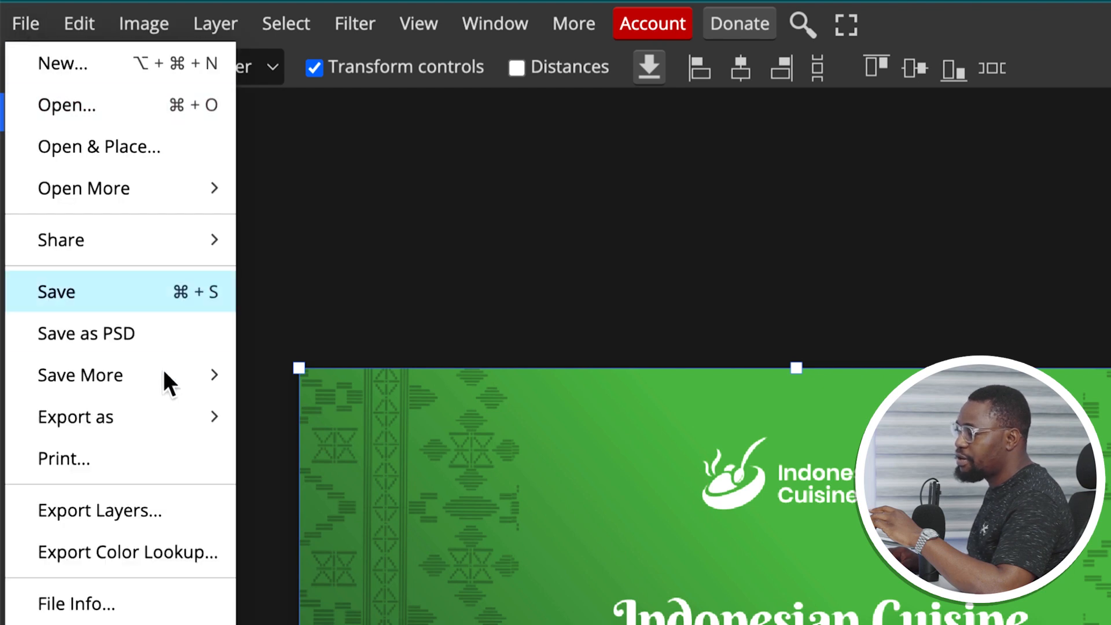
left_click(139, 339)
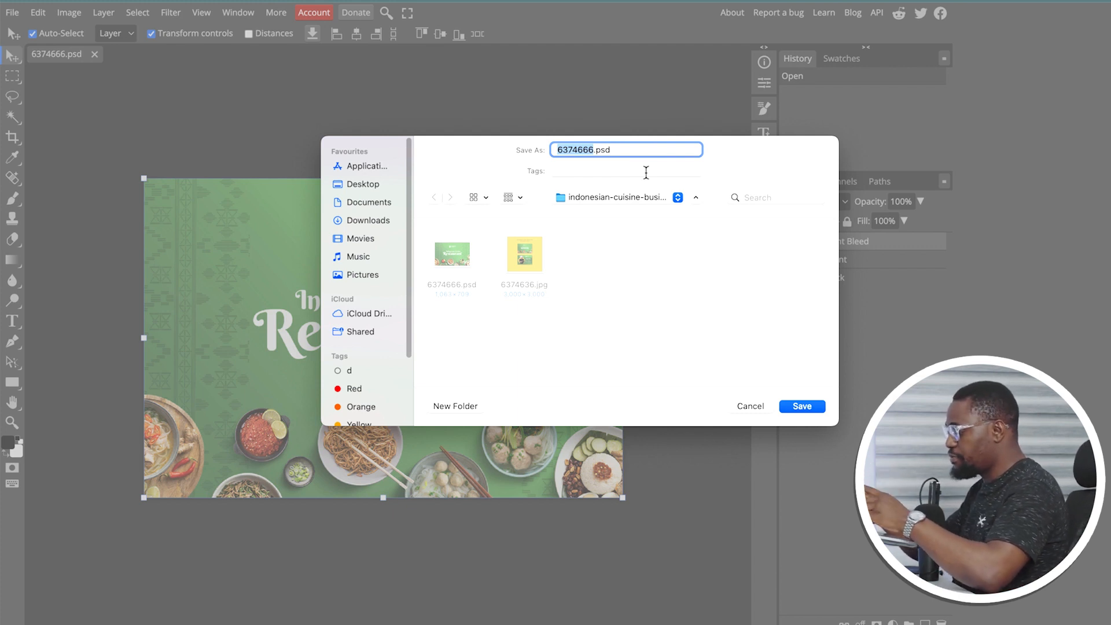
type("FOOD BUSINESS CARD")
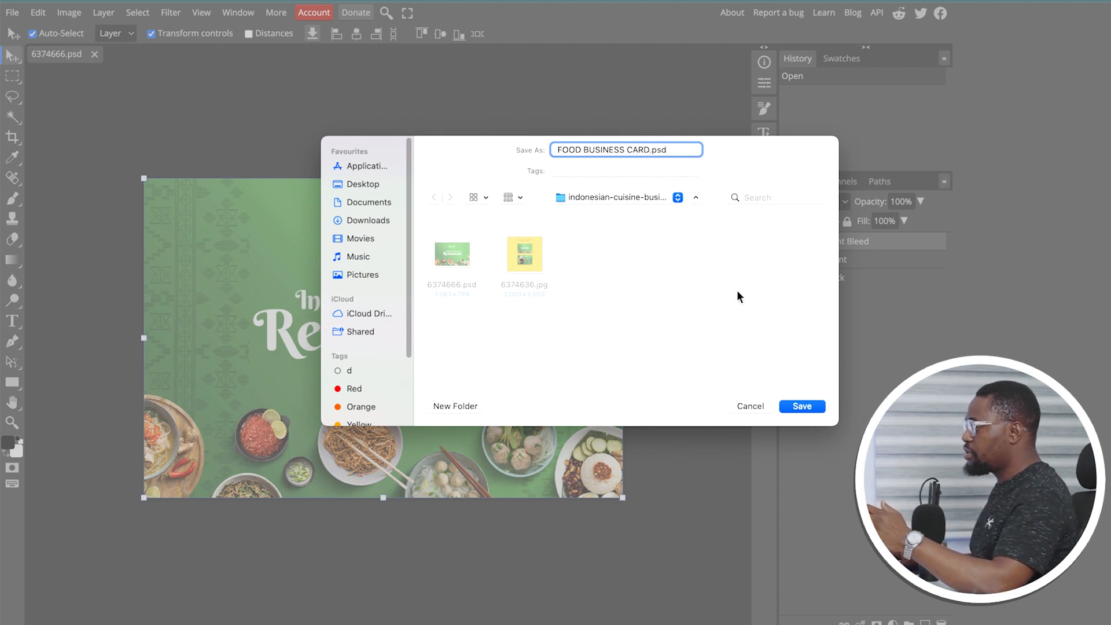
left_click(809, 406)
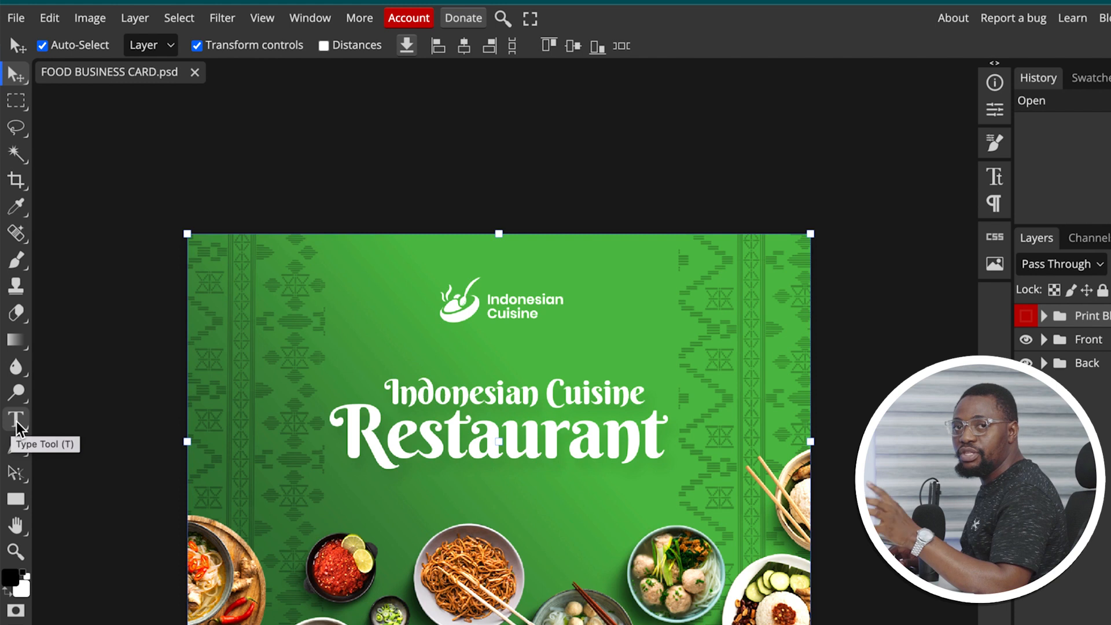
left_click(38, 337)
left_click(818, 272)
left_click_drag(293, 329, 499, 329)
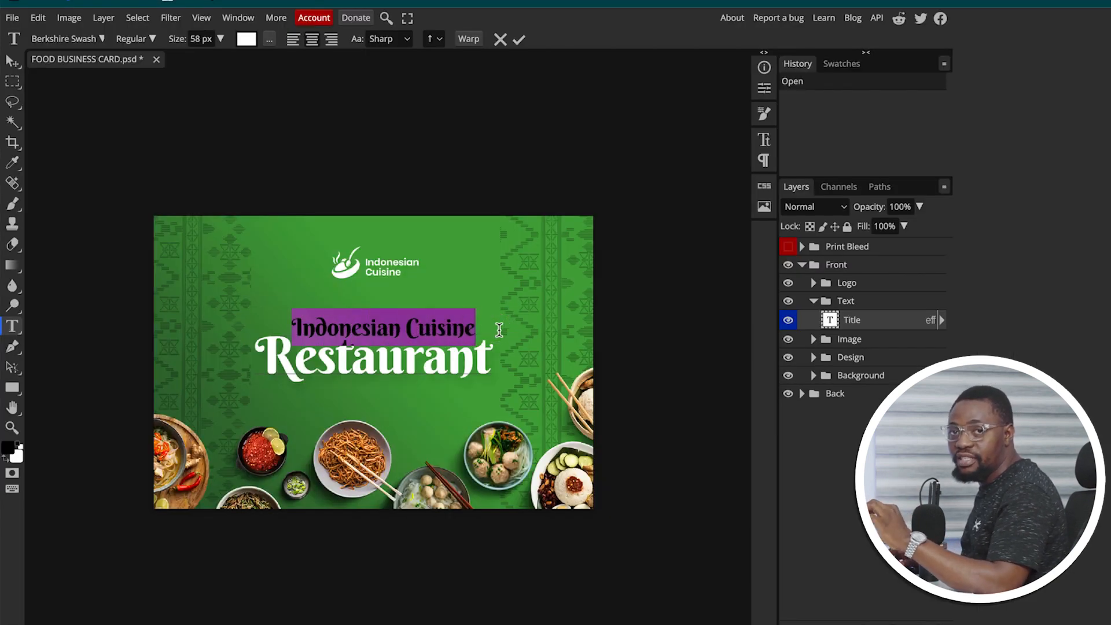
left_click(11, 61)
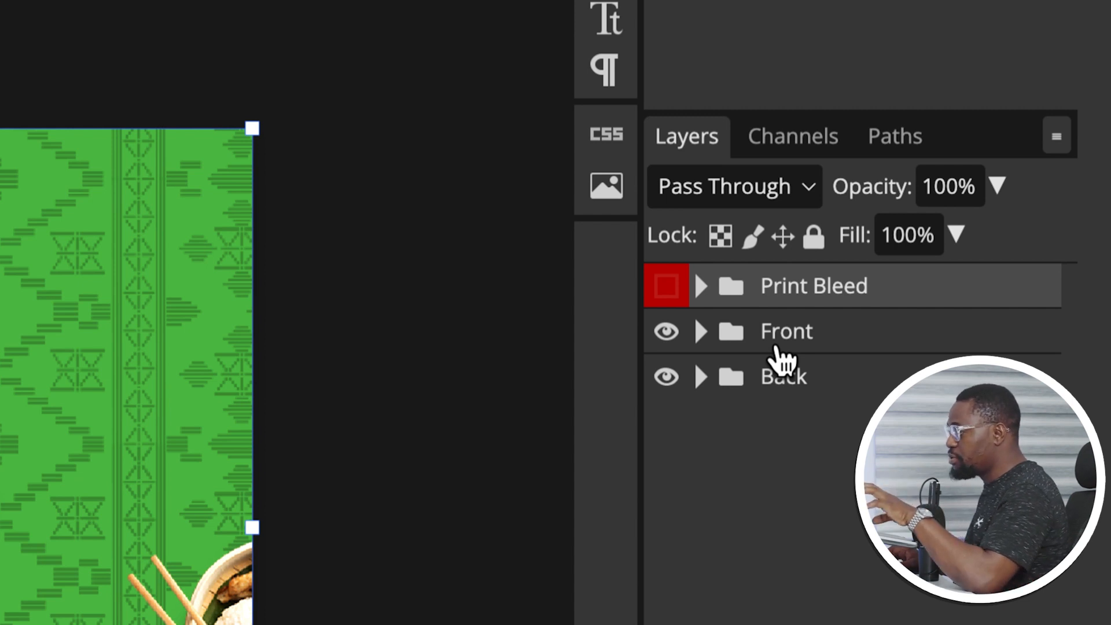
left_click(702, 333)
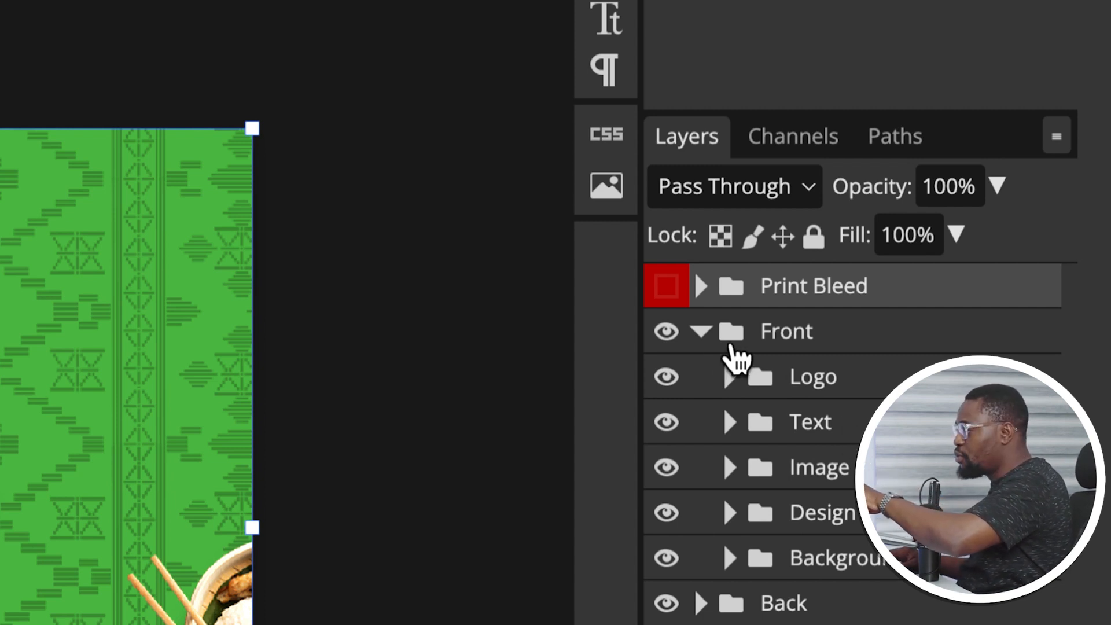
left_click(701, 331)
left_click(701, 377)
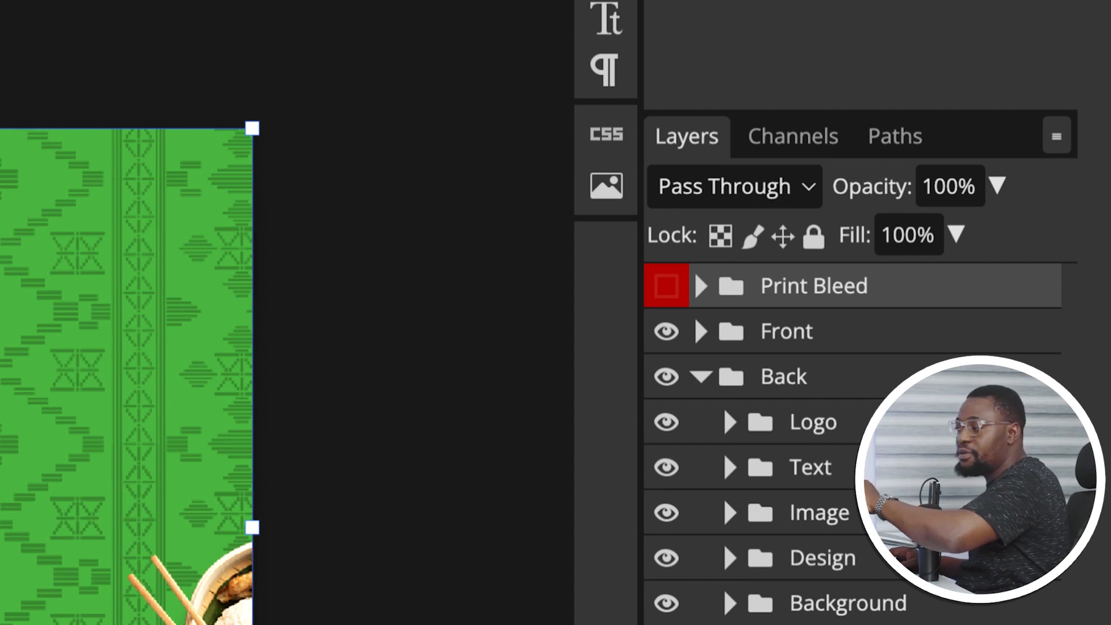
left_click(701, 377)
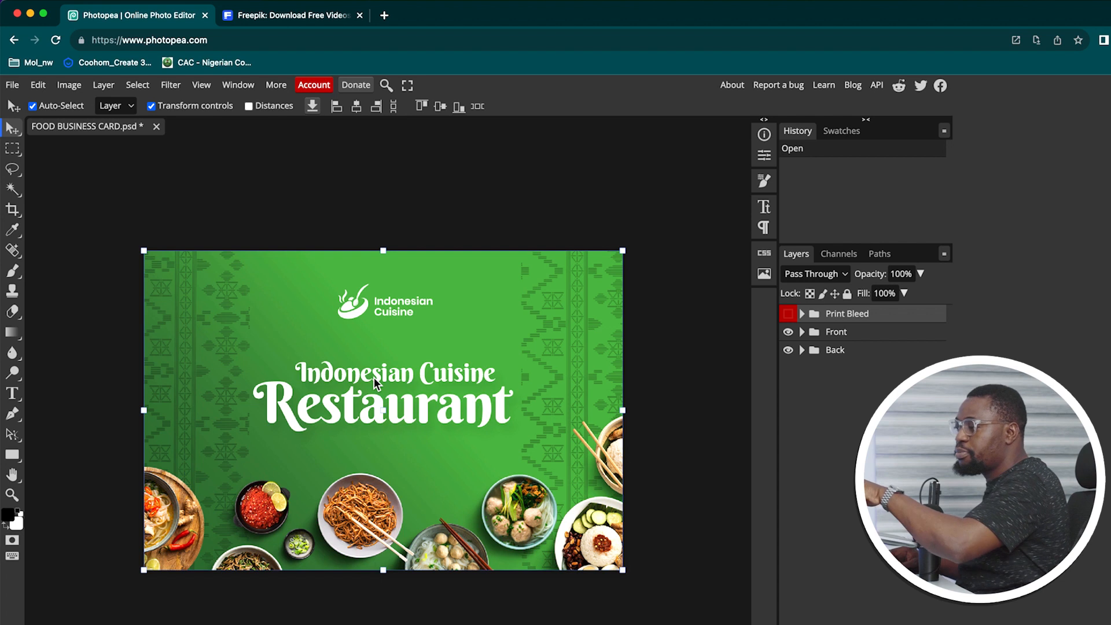
Replace the 'Indonesian Cuisine' title line with 'ChopChop' and commit the text
left_click(12, 393)
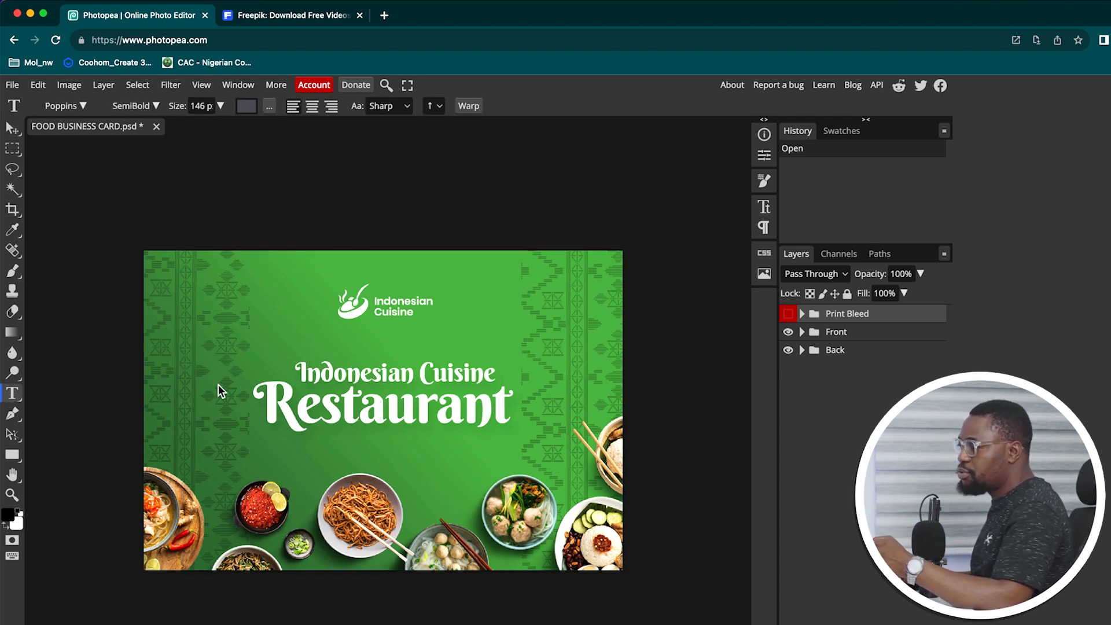
left_click_drag(299, 372, 496, 374)
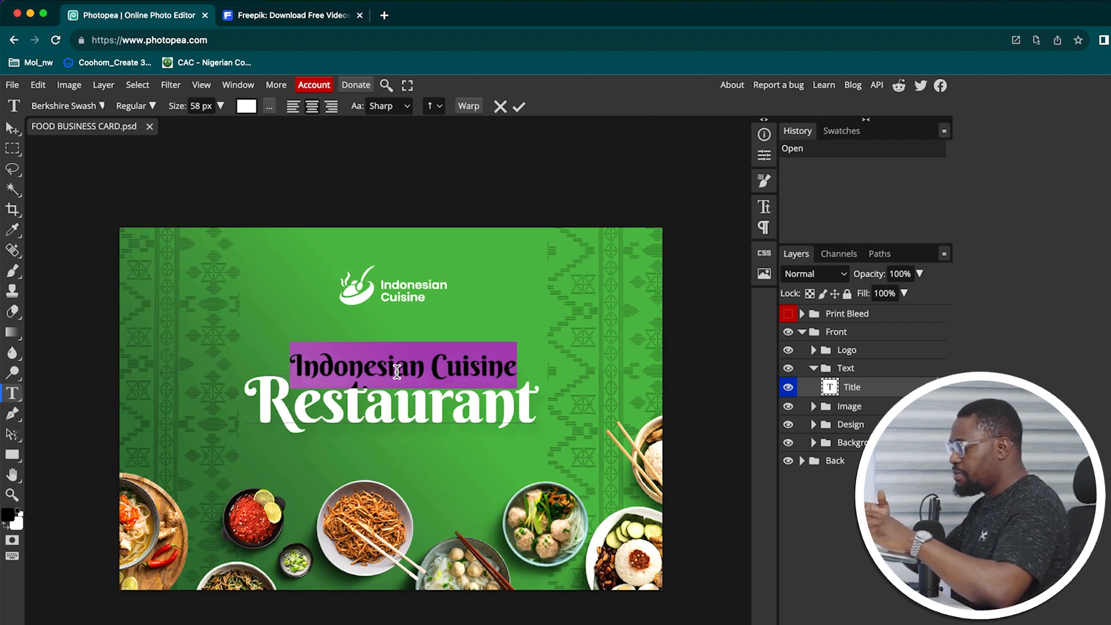
key("BackSpace")
type("Cho")
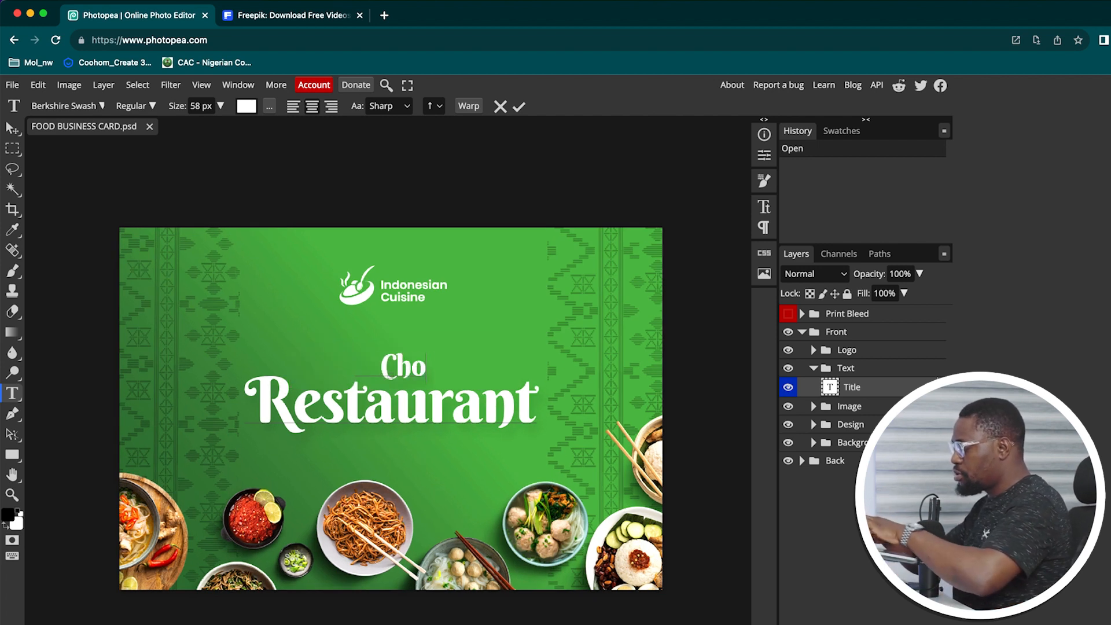
type("pChop")
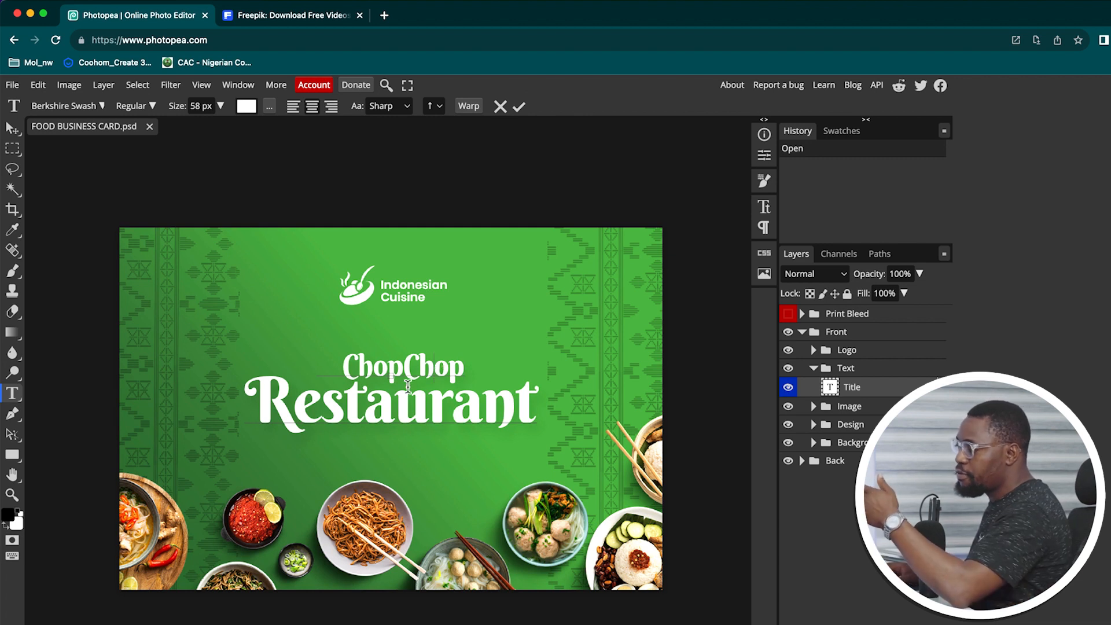
left_click_drag(342, 367, 468, 366)
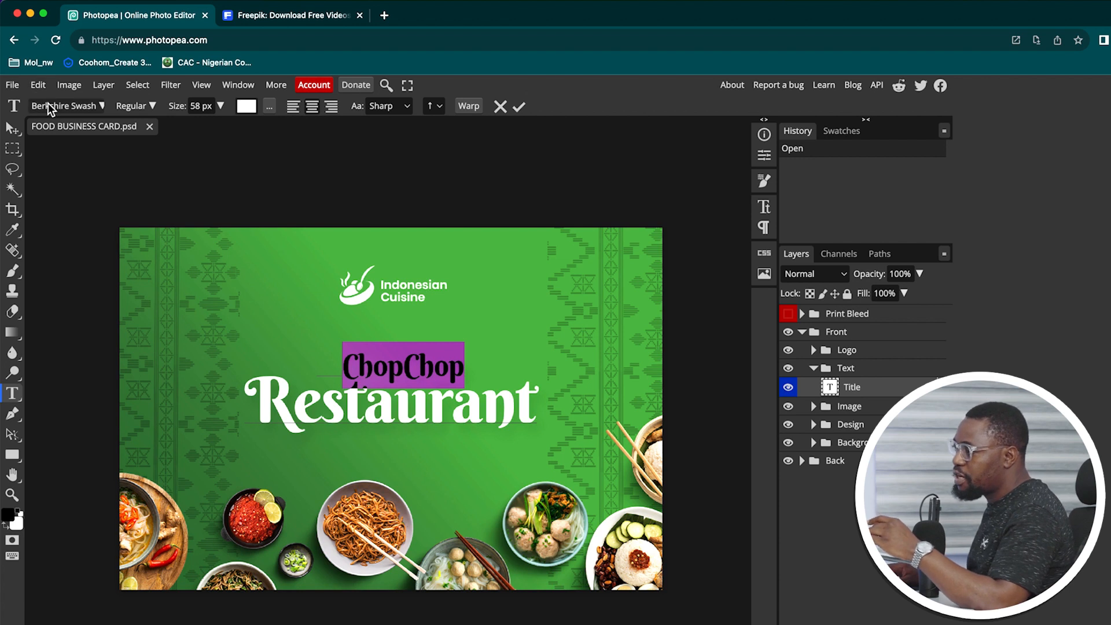
left_click(67, 106)
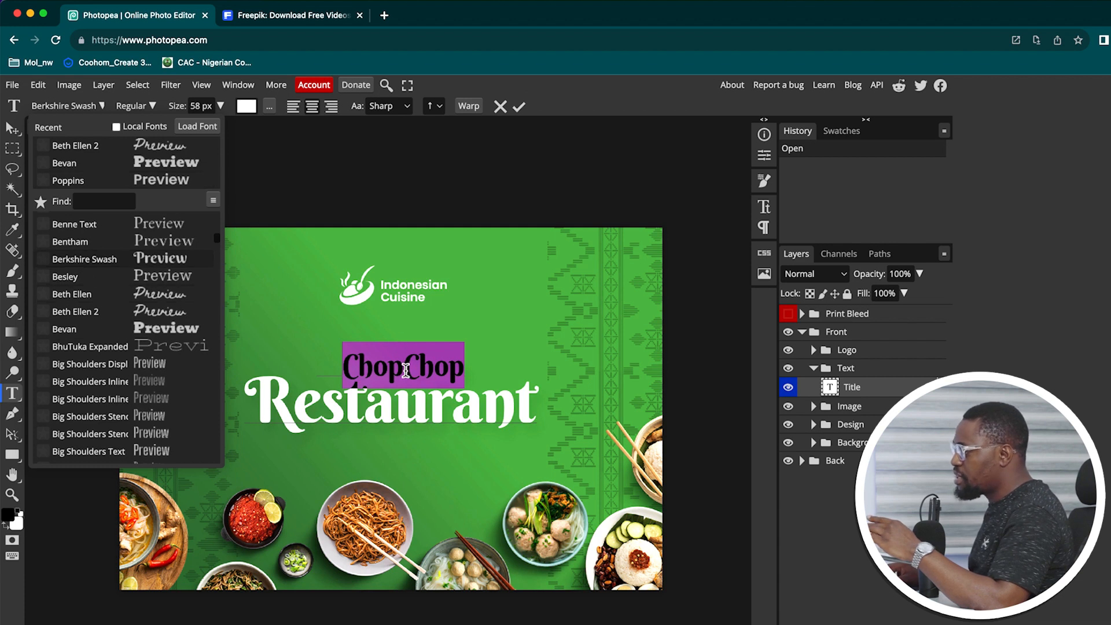
left_click(433, 371)
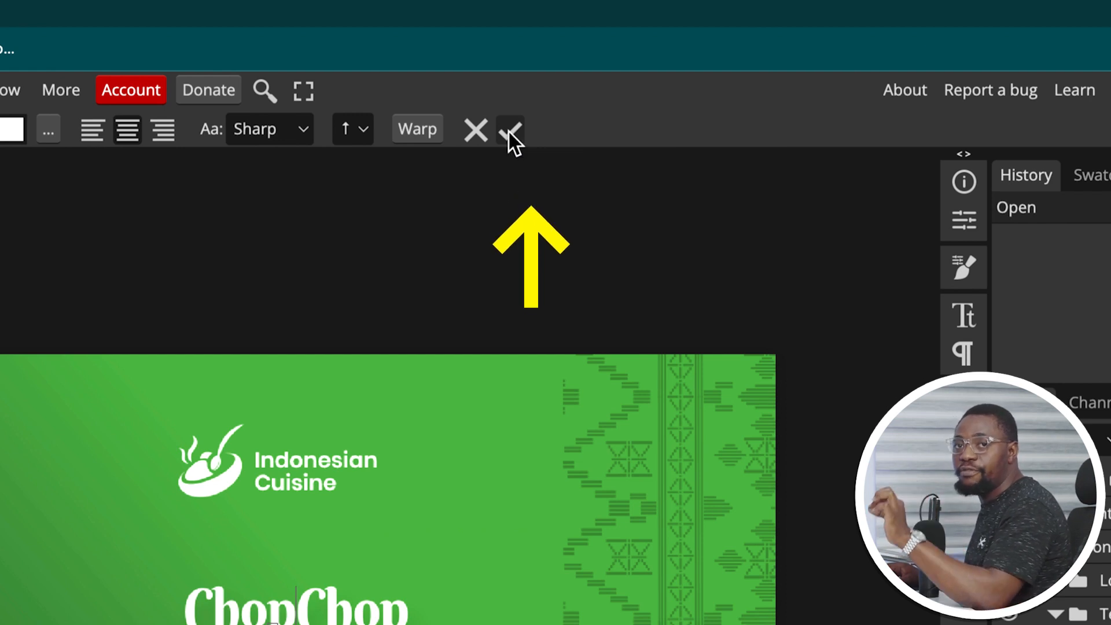
left_click(511, 131)
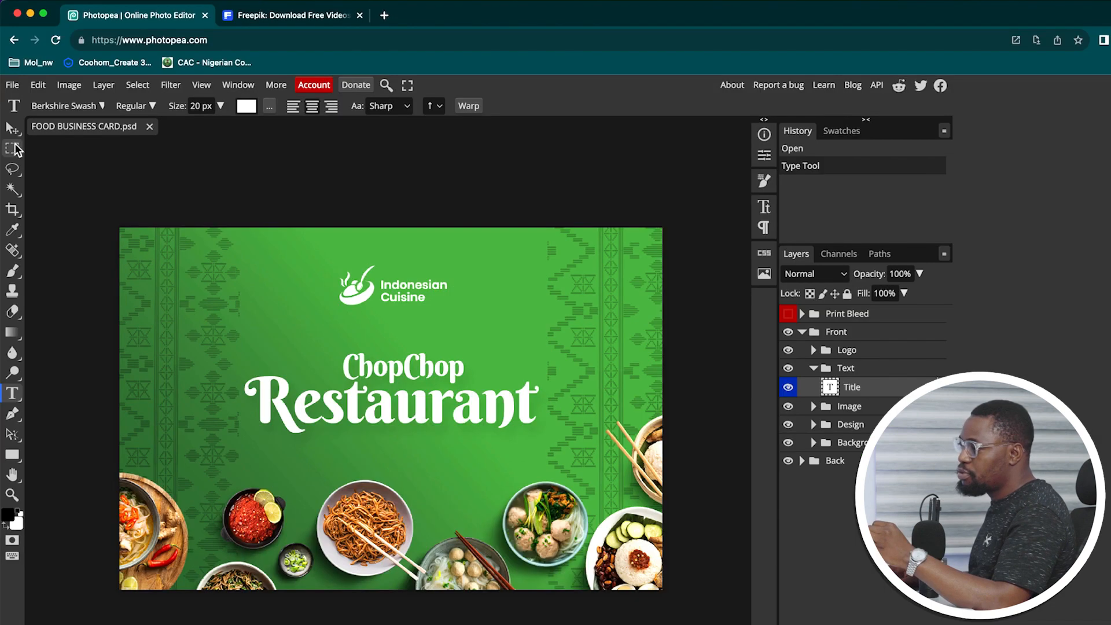
left_click(12, 131)
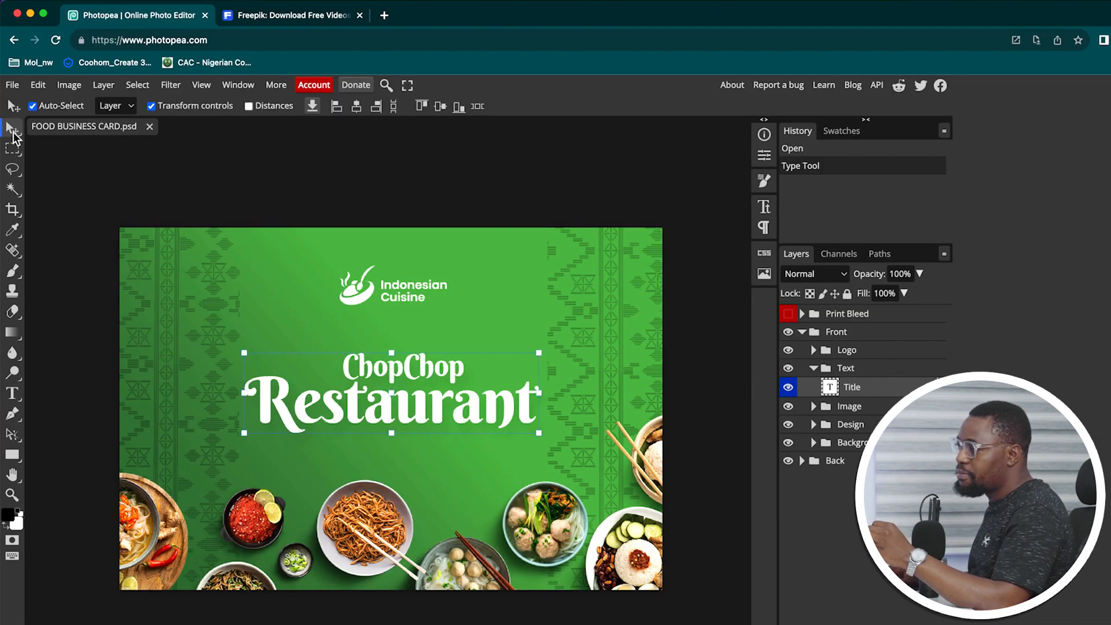
Open the logo's smart object and change the word 'Indonesian' to 'Nigerian'
left_click(363, 292)
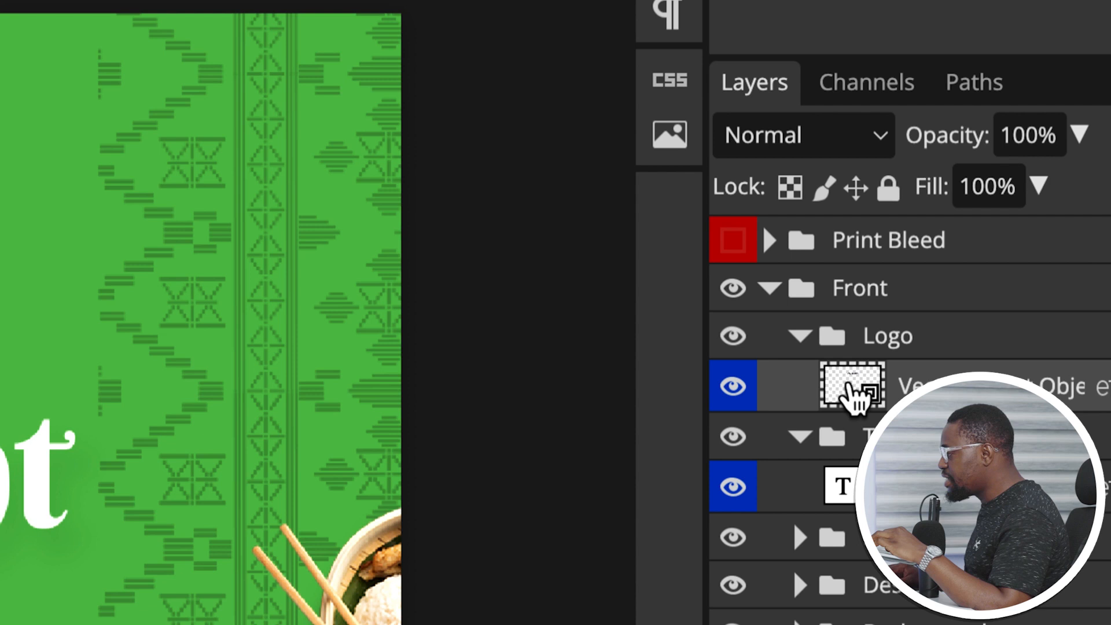
double_click(850, 386)
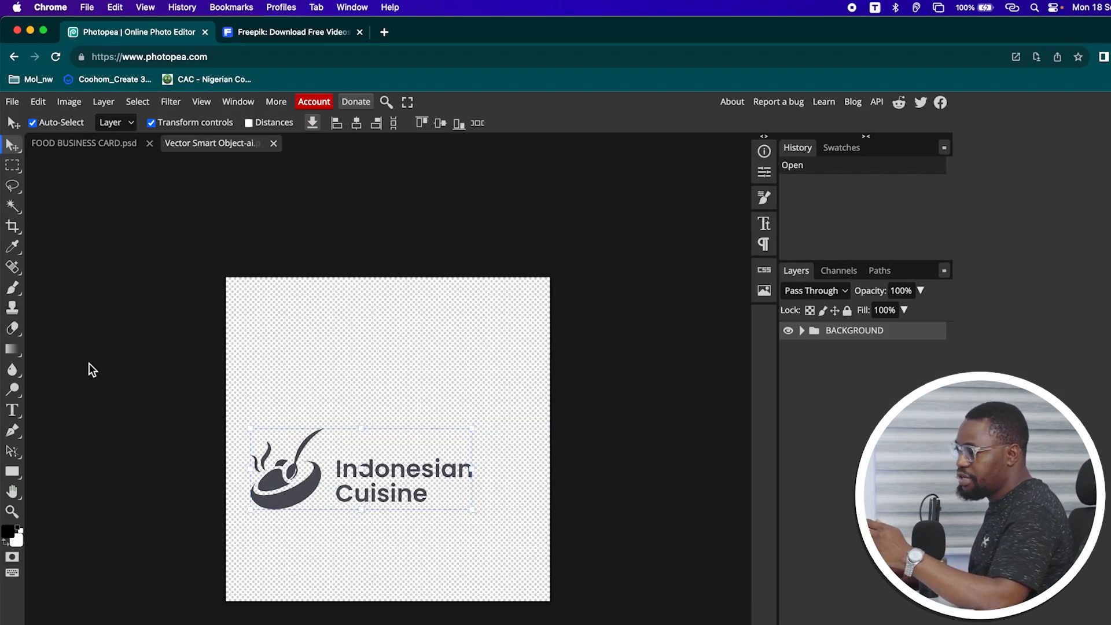
left_click(13, 410)
left_click(363, 468)
left_click_drag(362, 468, 480, 466)
type("Nigerian")
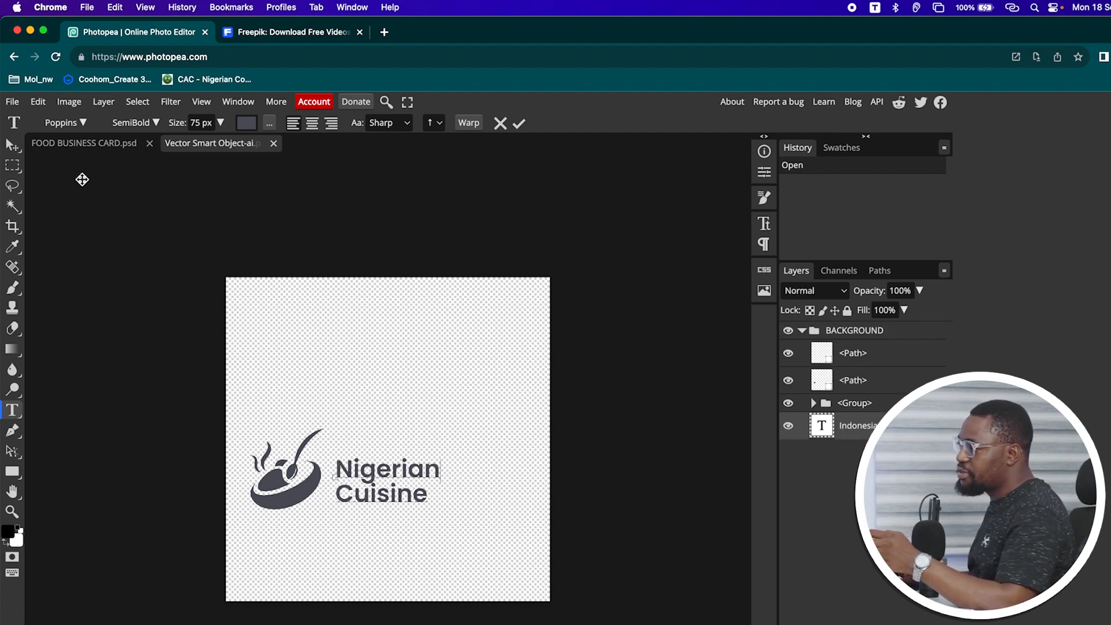
left_click(12, 145)
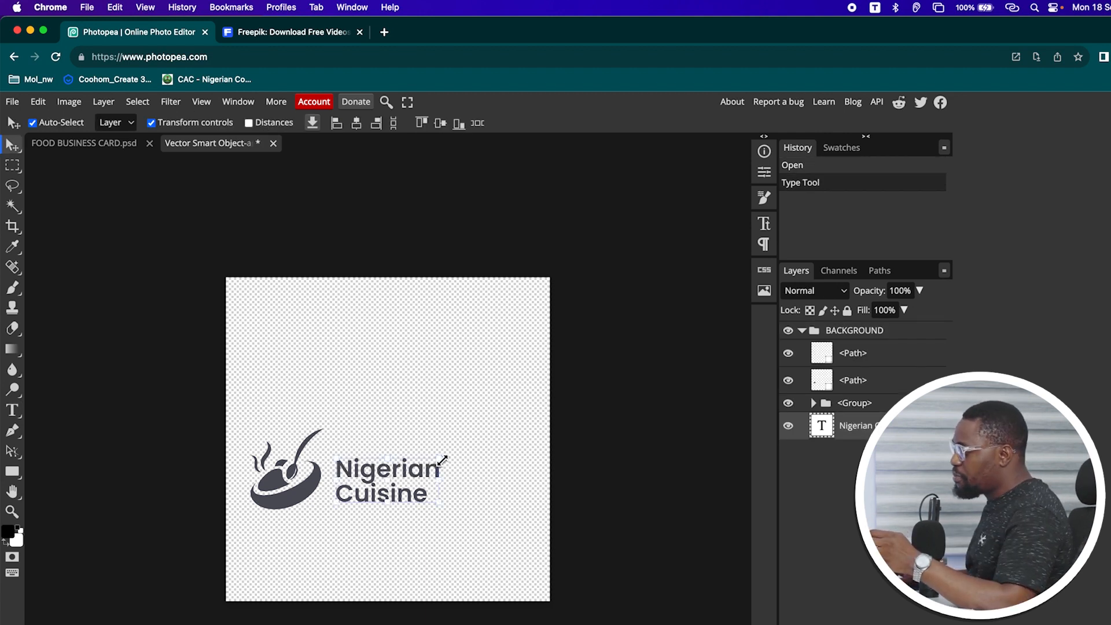
Scale the Nigerian Cuisine text to about 199% and save it back into the card
left_click_drag(445, 460, 537, 363)
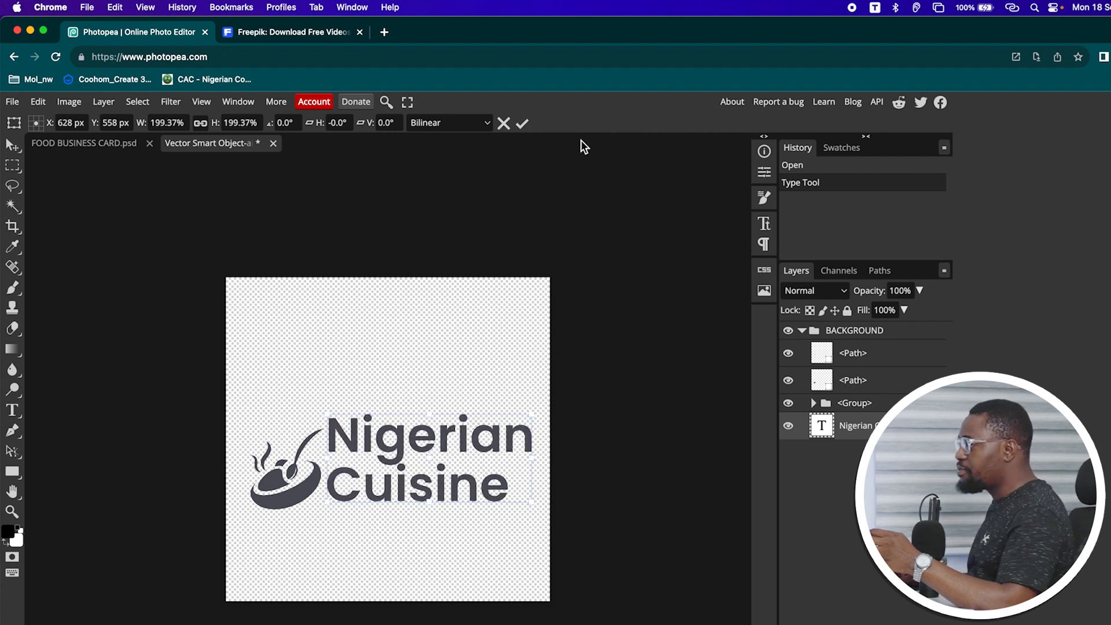
left_click(522, 123)
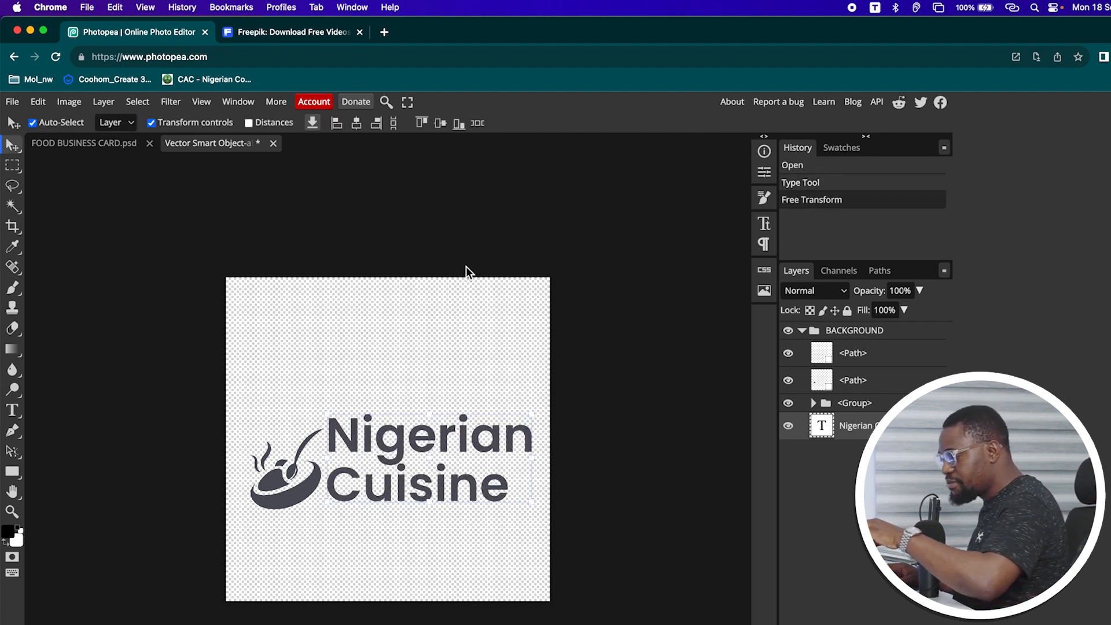
key("super+s")
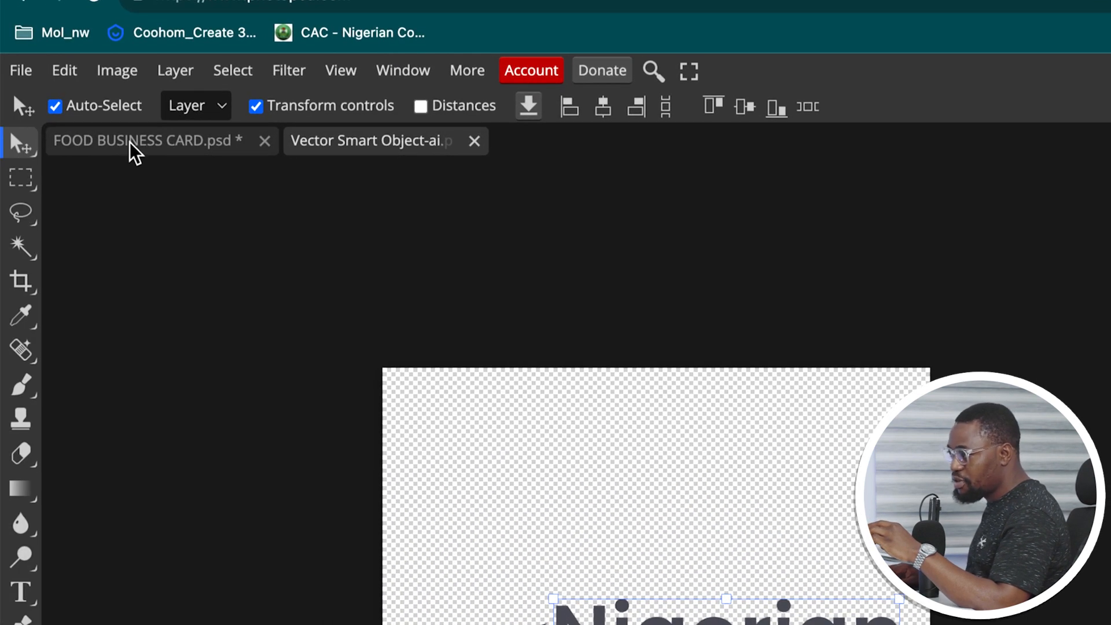
Return to FOOD BUSINESS CARD.psd, deselect the logo and leave the noodle bowl image slightly nudged
left_click(184, 152)
left_click(435, 209)
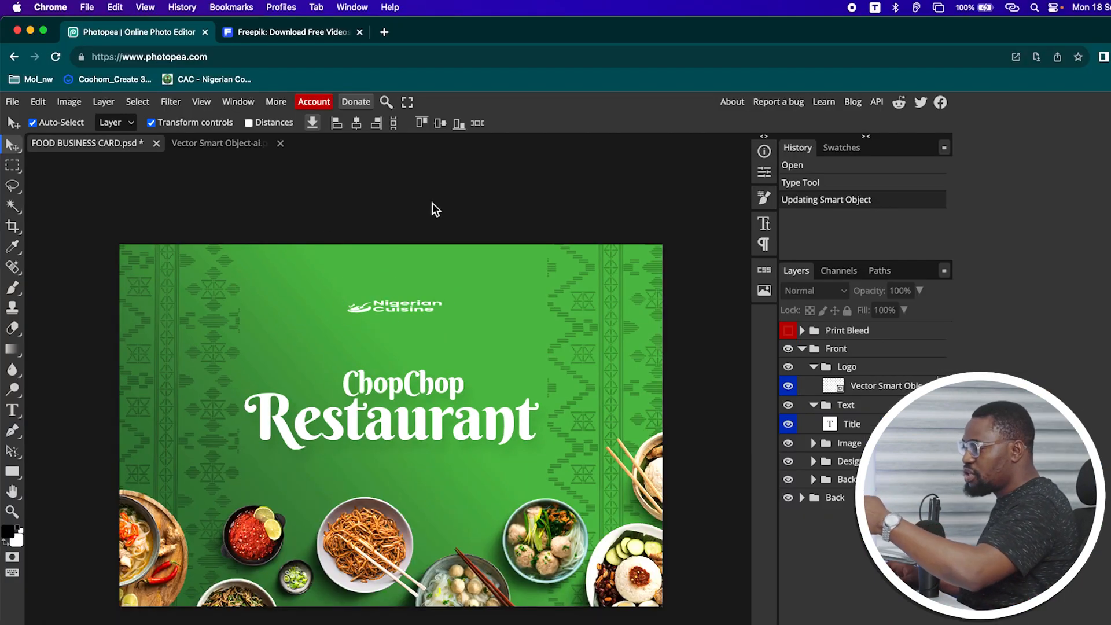
mouse_move(370, 564)
left_mouse_down()
mouse_move(480, 347)
mouse_move(515, 341)
mouse_move(240, 375)
mouse_move(293, 281)
mouse_move(366, 576)
left_mouse_up()
left_click(355, 216)
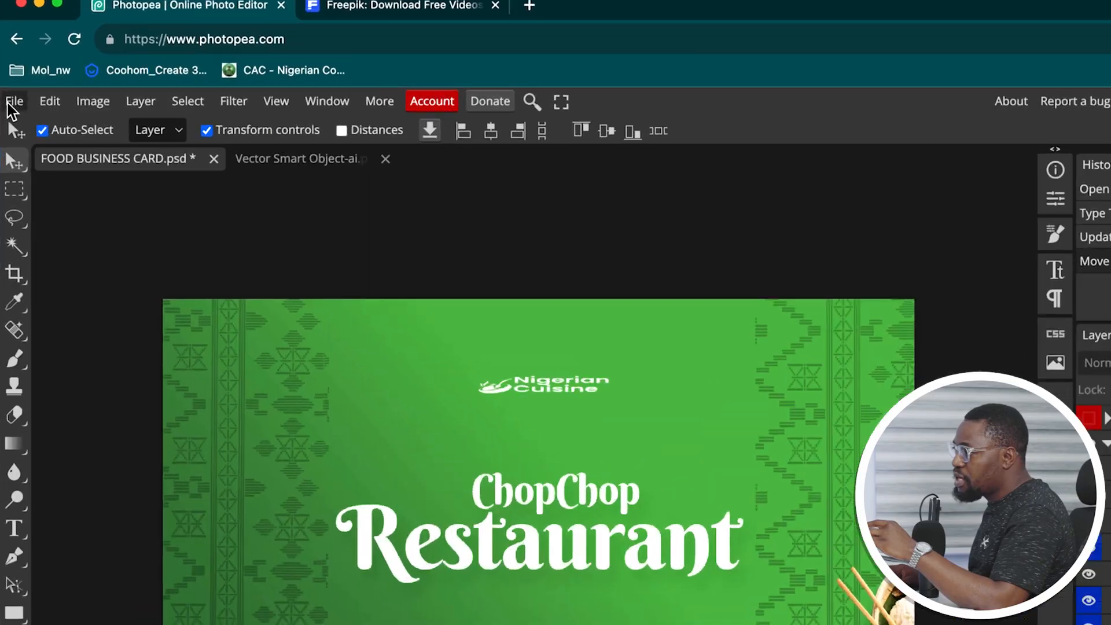
Export the card as FOOD BUSINESS CARD.pdf with File > Export as > PDF
left_click(14, 101)
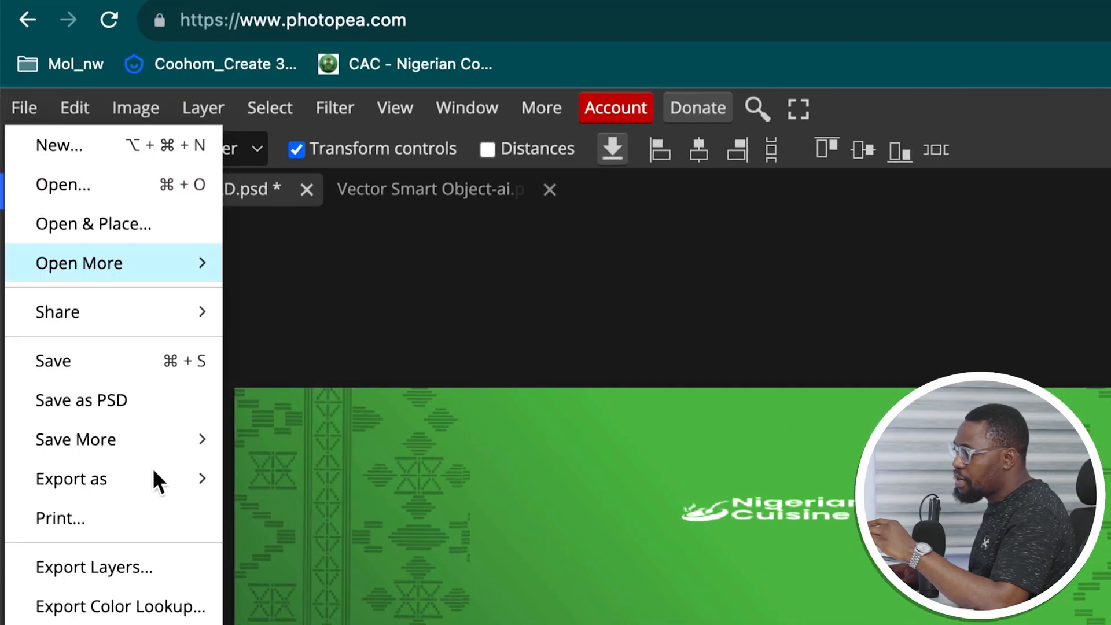
mouse_move(141, 482)
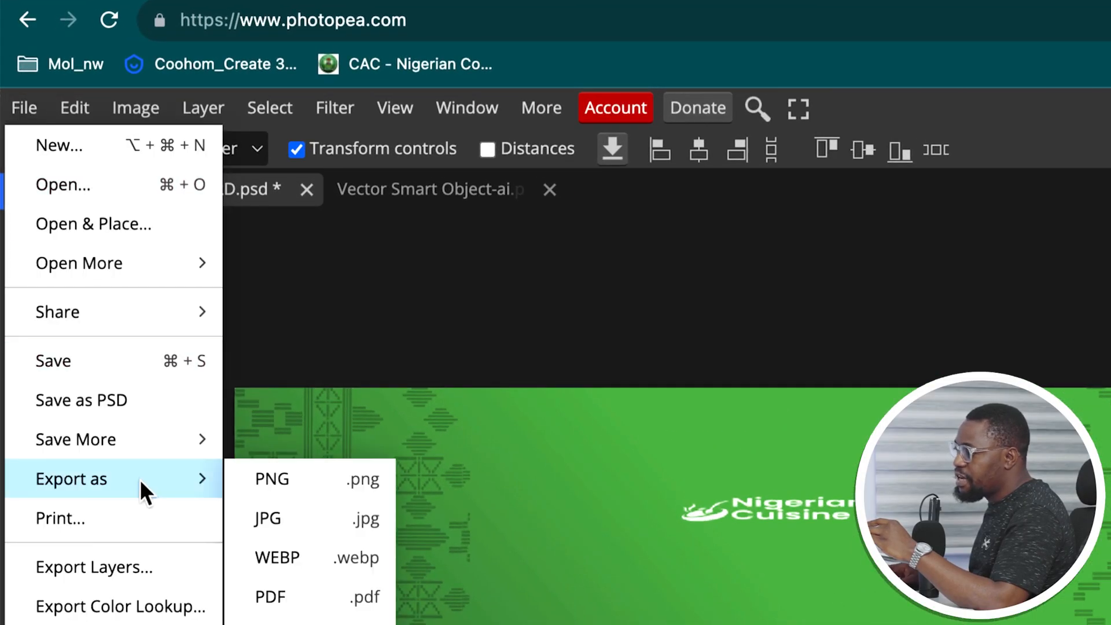
left_click(301, 596)
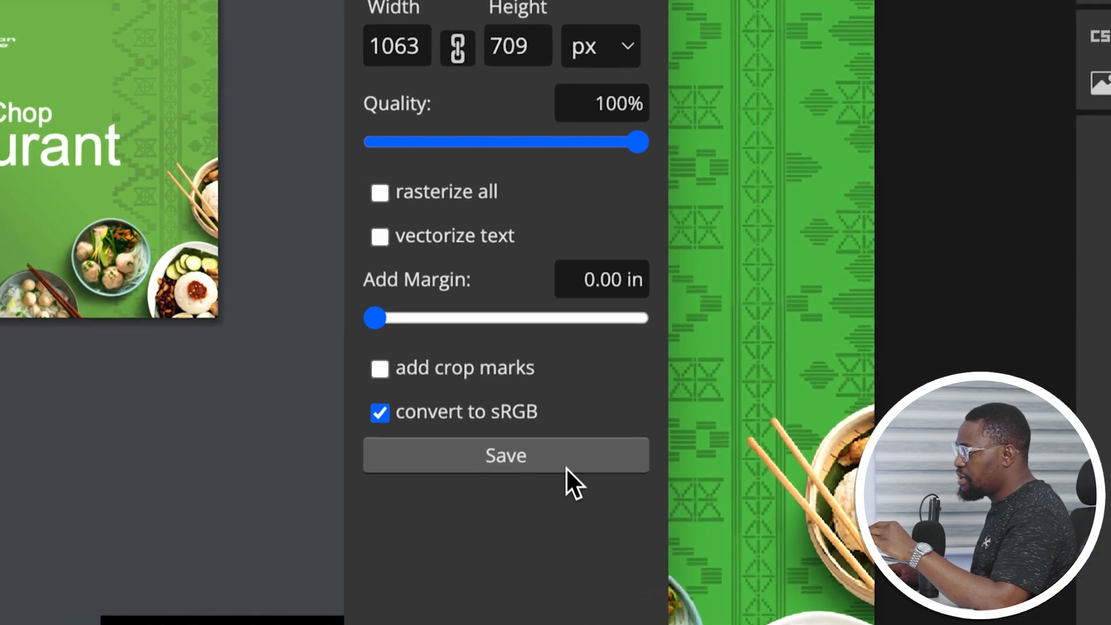
left_click(537, 462)
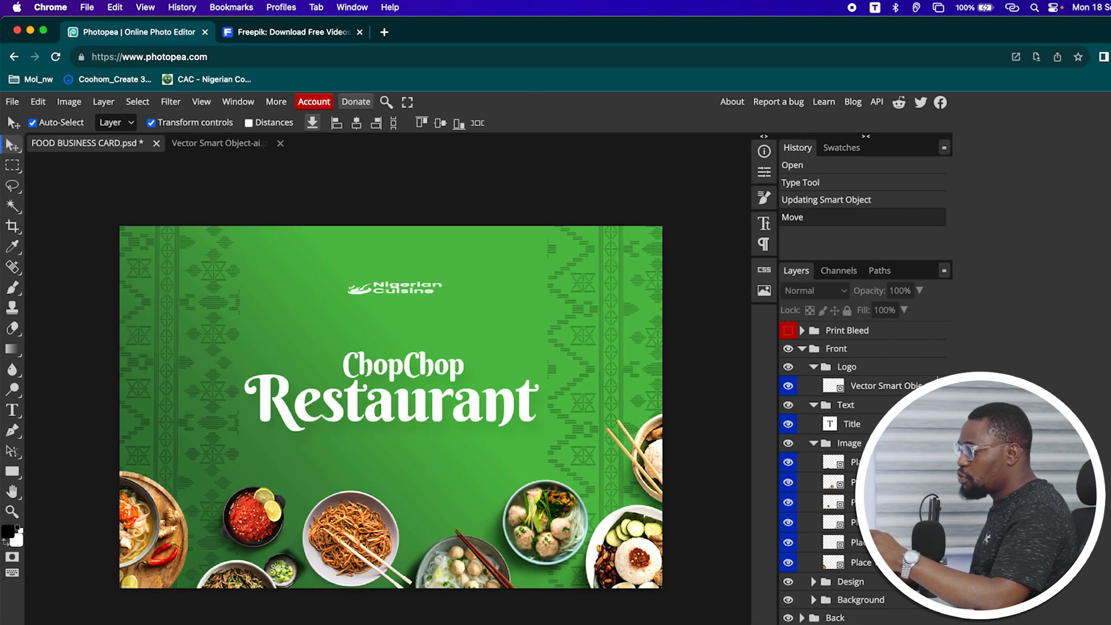
key("super+Tab")
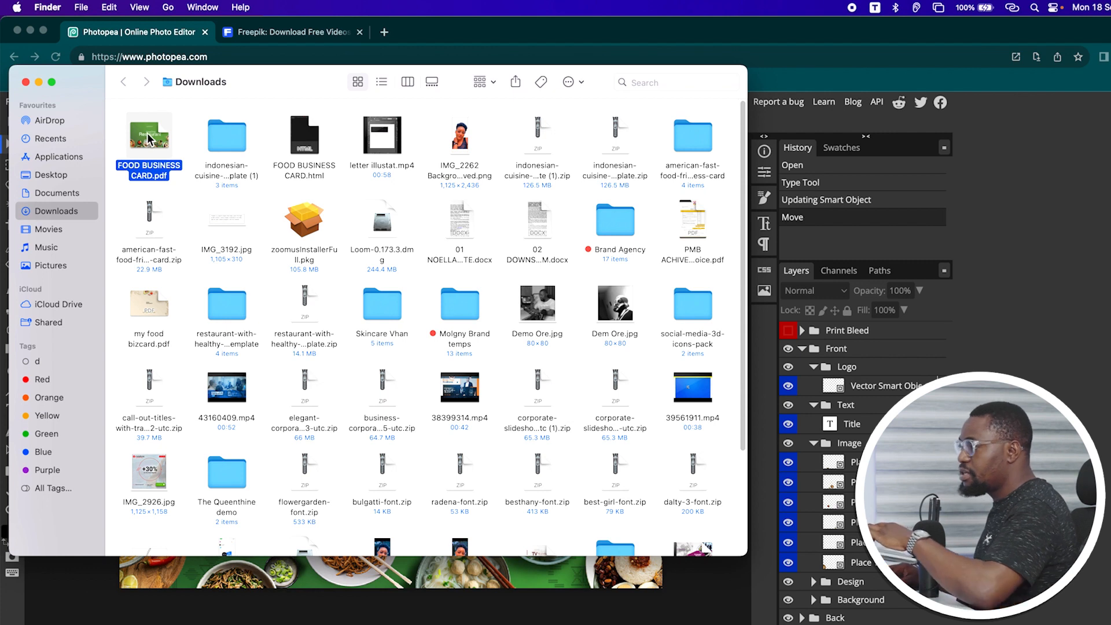
Preview FOOD BUSINESS CARD.pdf with Quick Look in Finder's Downloads folder
key("space")
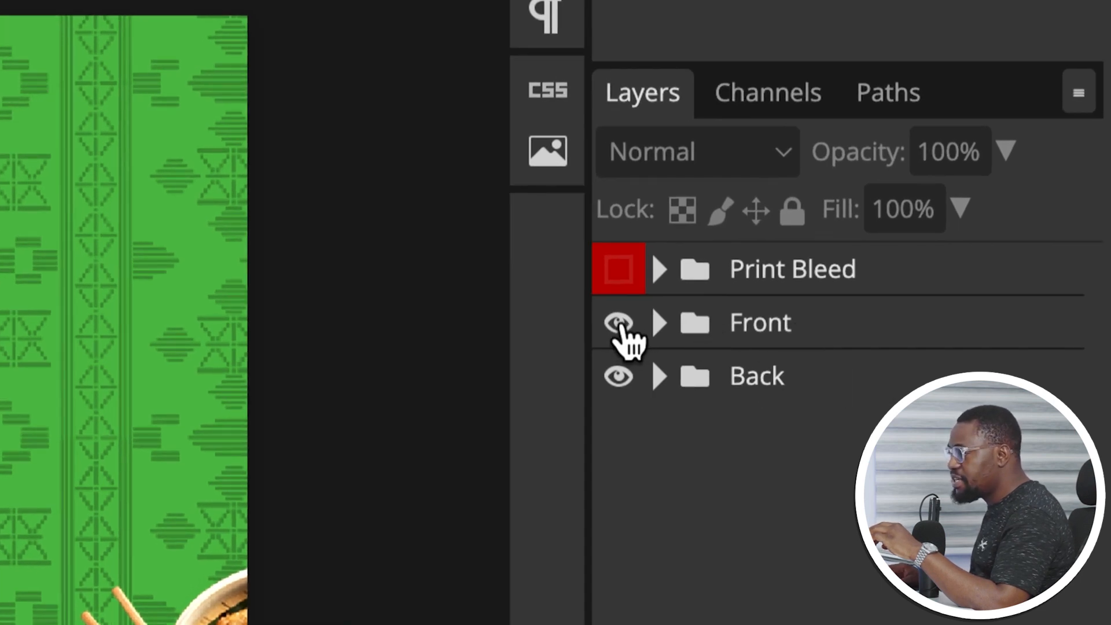
Hide the Front group and replace the chef's name on the back with the new name
left_click(618, 324)
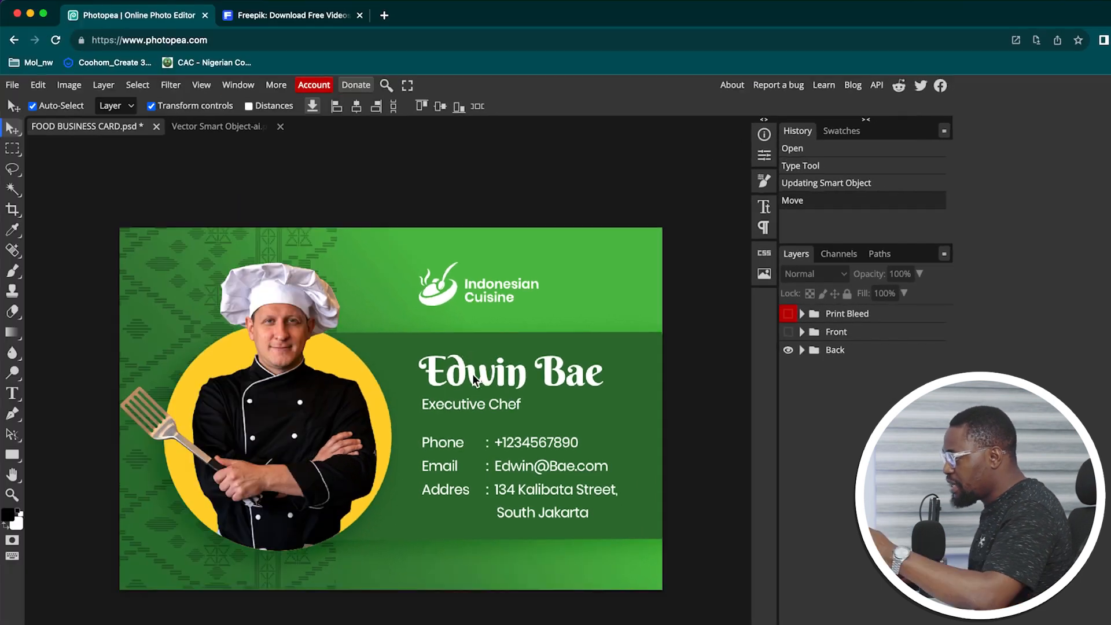
left_click(506, 377)
left_click(12, 393)
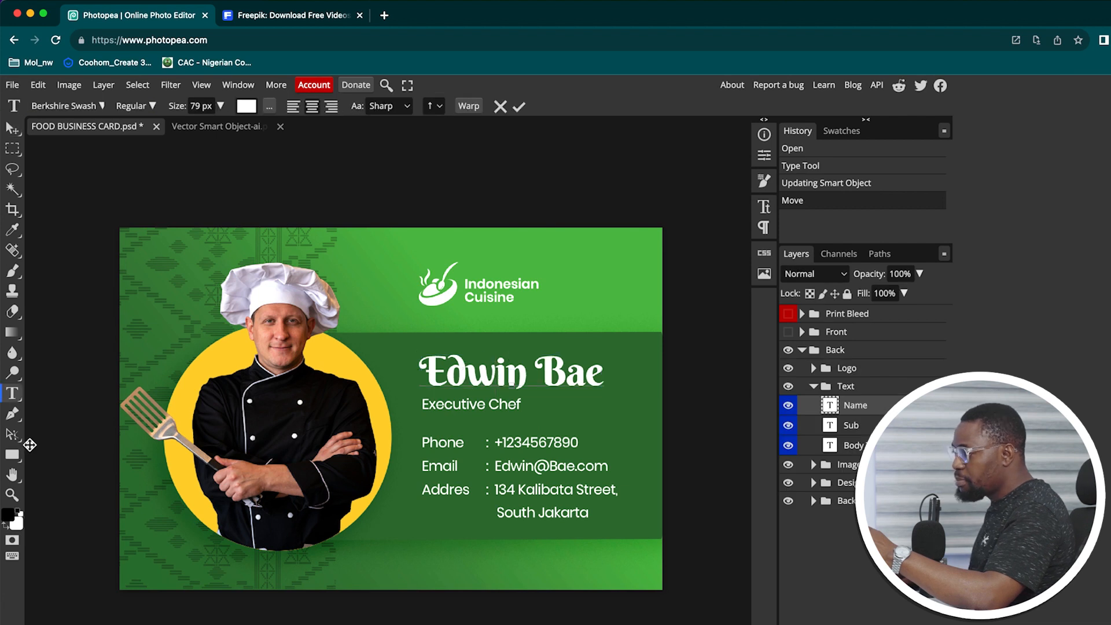
left_click_drag(420, 374, 603, 374)
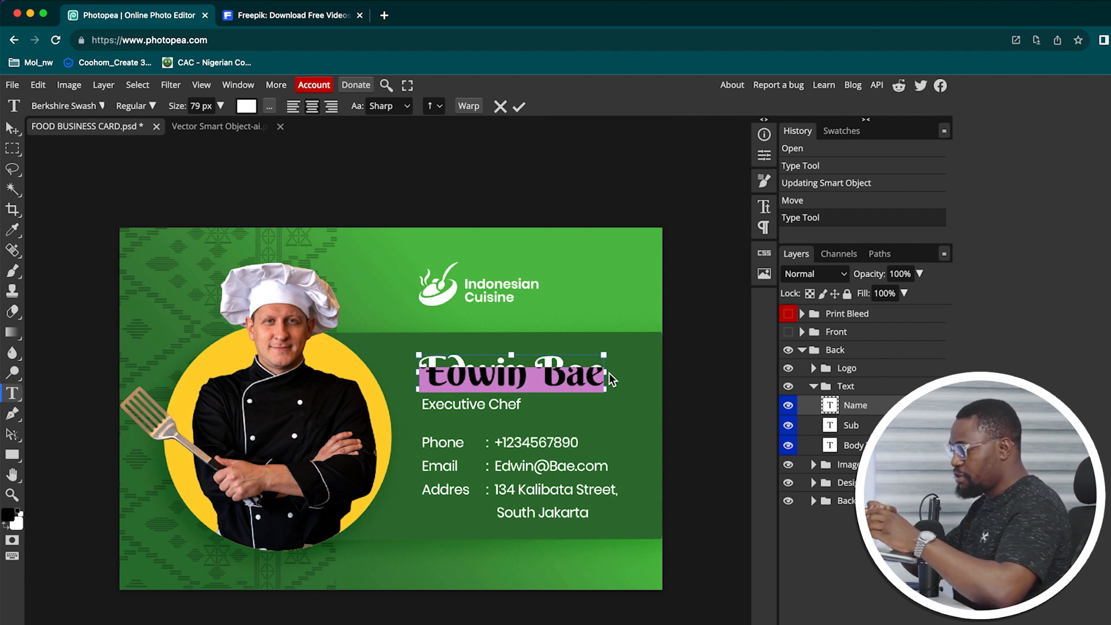
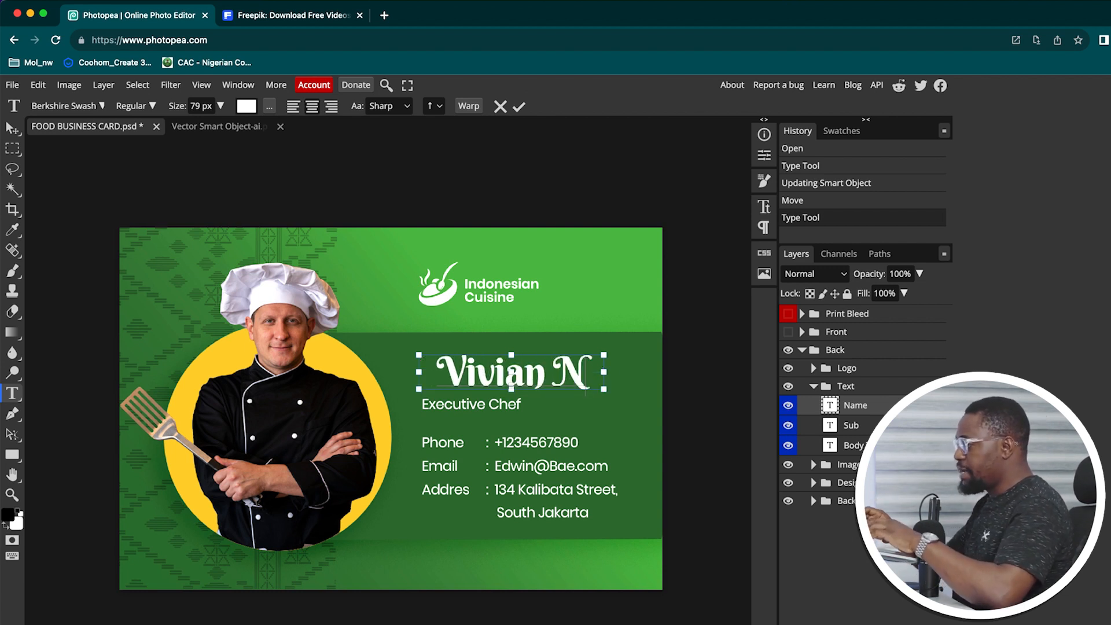
left_click(519, 107)
Replace the phone number in the back's contact details with the new number
left_click_drag(495, 441, 580, 442)
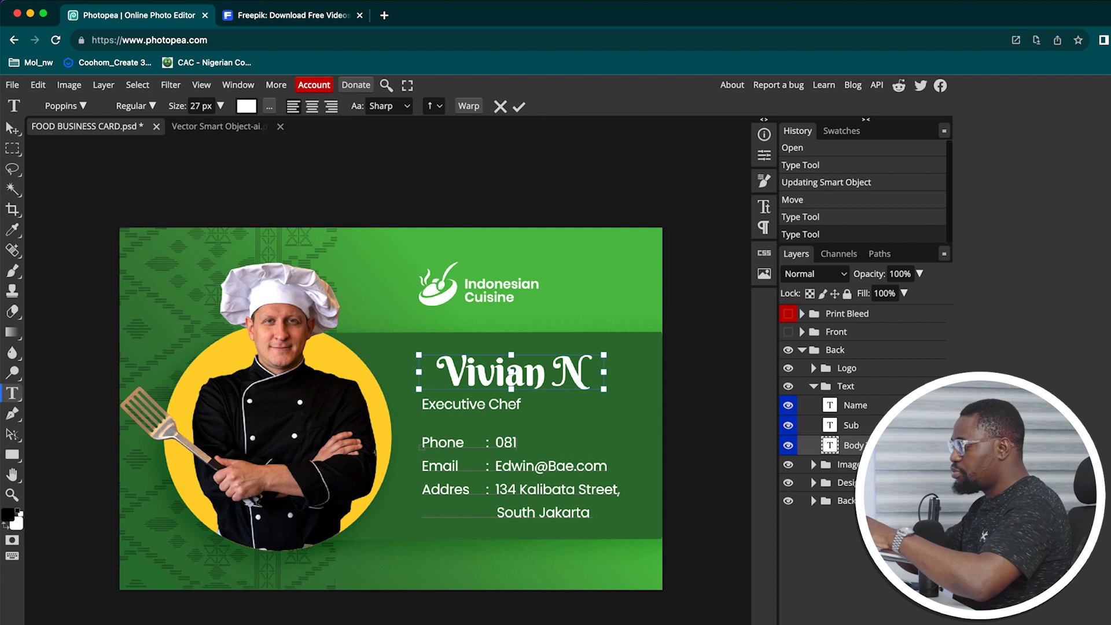
double_click(585, 467)
left_click_drag(496, 490, 577, 492)
left_click(578, 492)
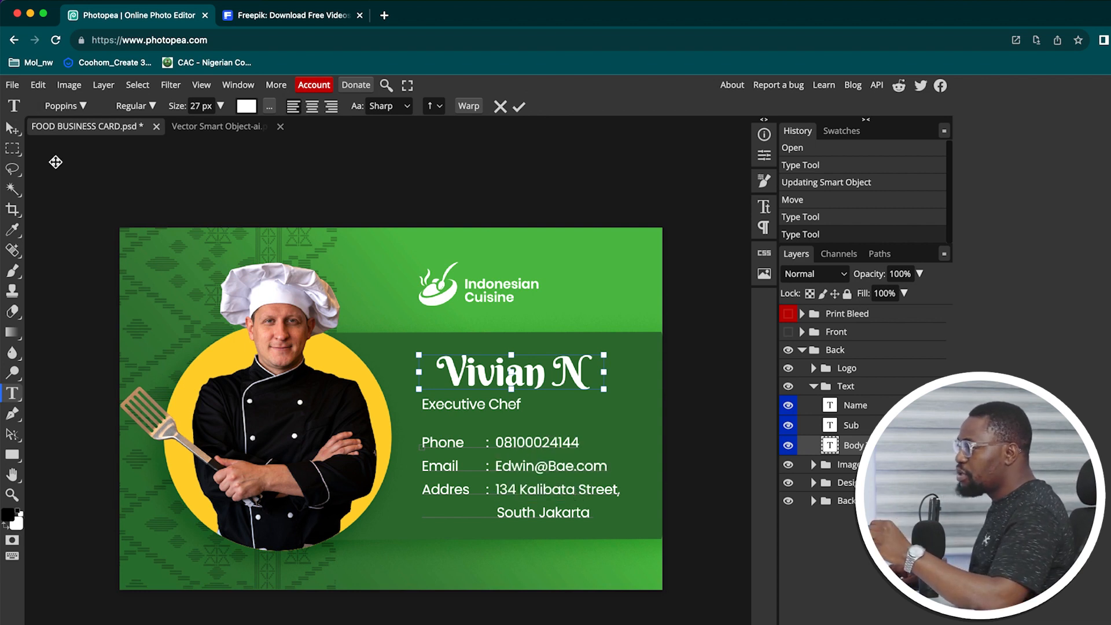
scroll(342, 220, "up", 1)
left_click(19, 133)
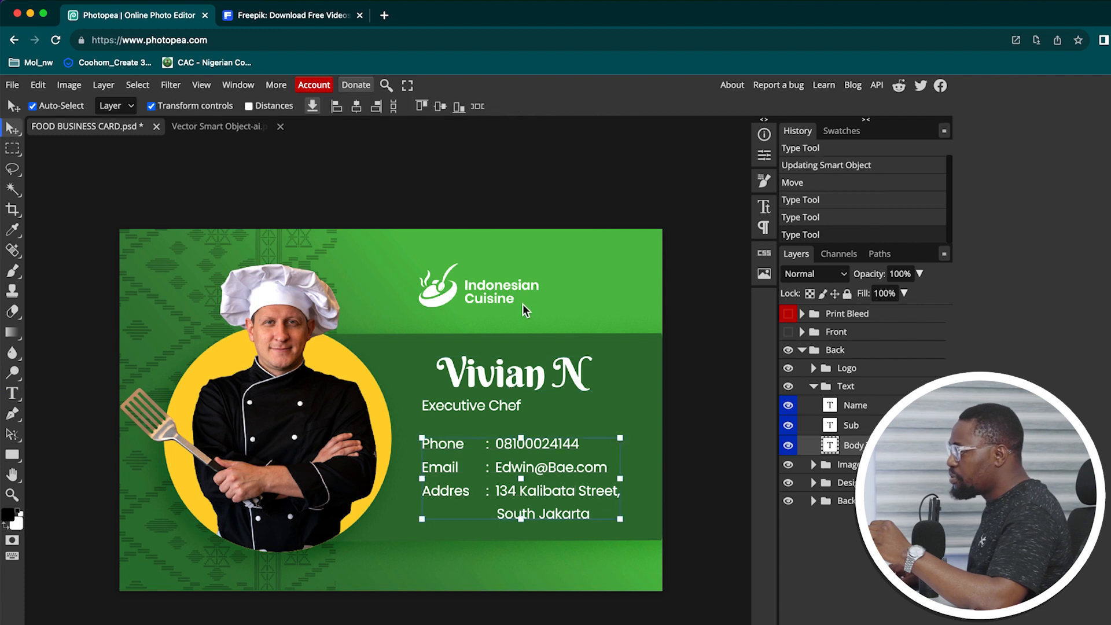
Reword the back logo to 'Nigerian Cuisine', enlarge it to about 217%, and save it into the card
left_click(499, 297)
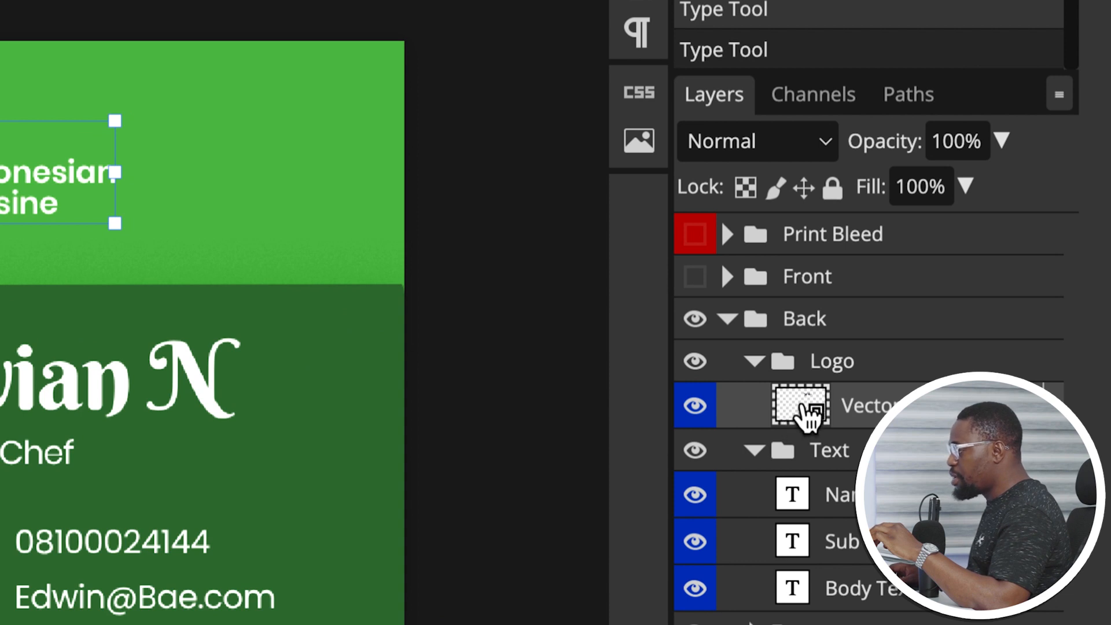
double_click(778, 401)
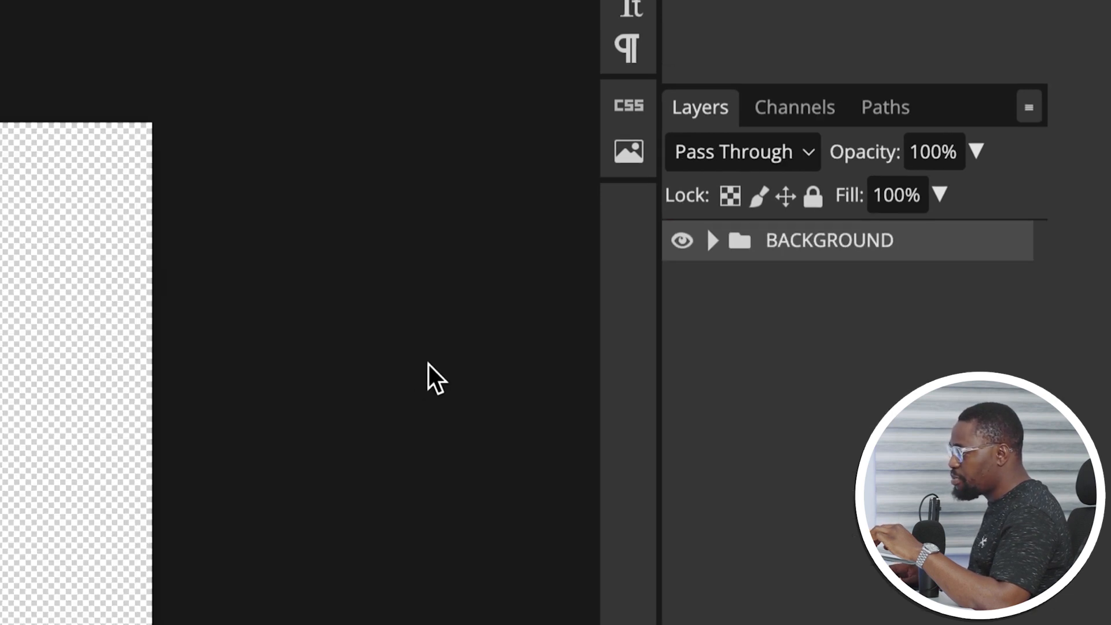
left_click(13, 412)
left_click_drag(337, 469, 548, 383)
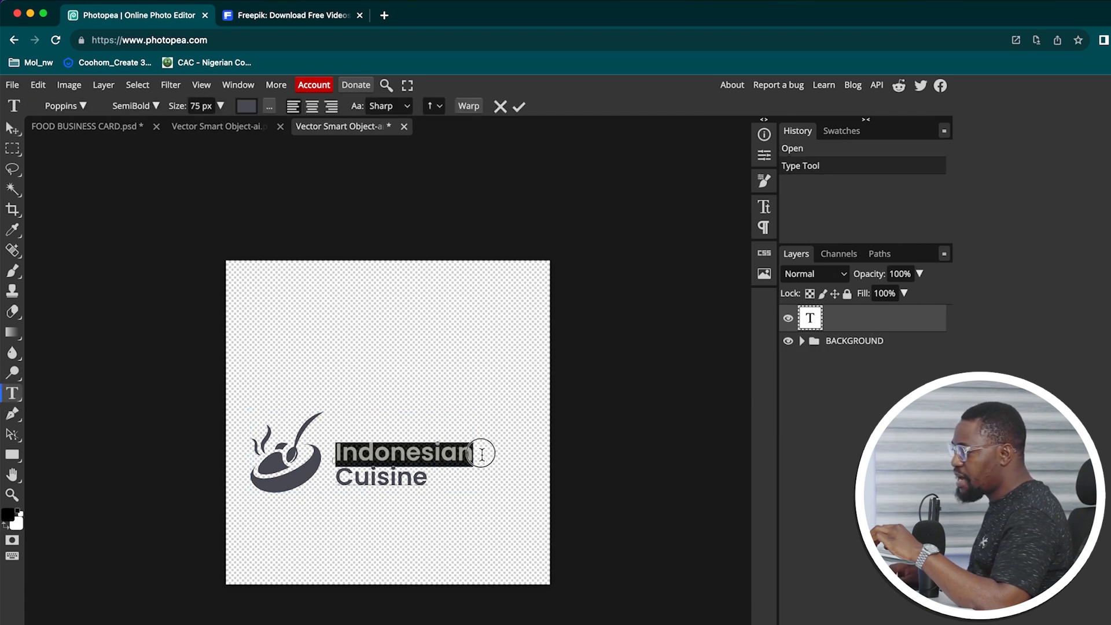
type("Nigerian")
key("ctrl+t")
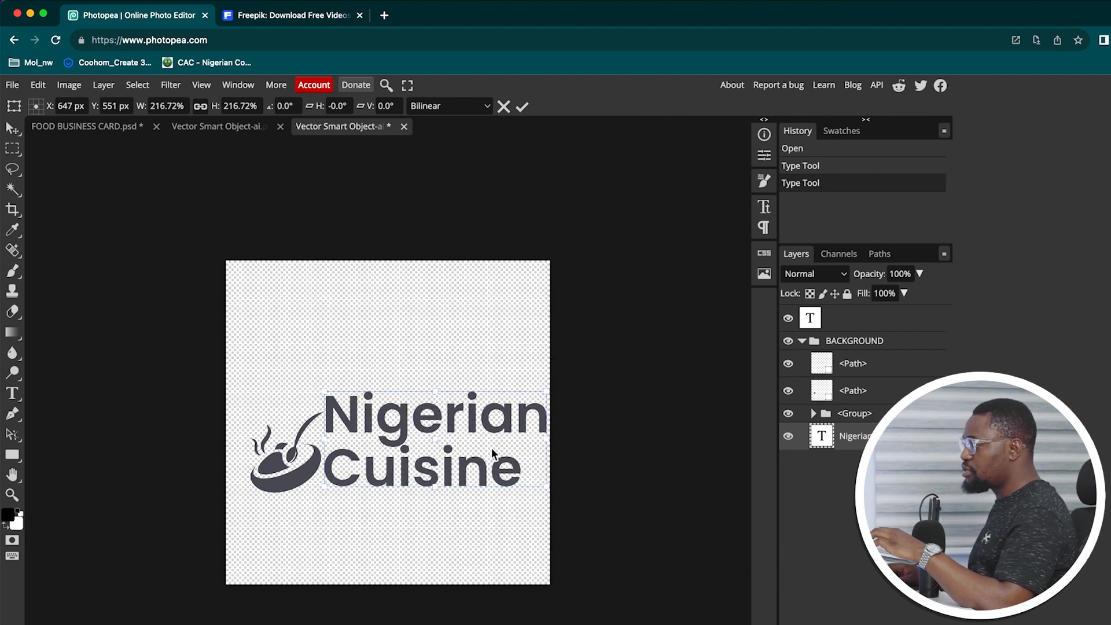
left_click(523, 107)
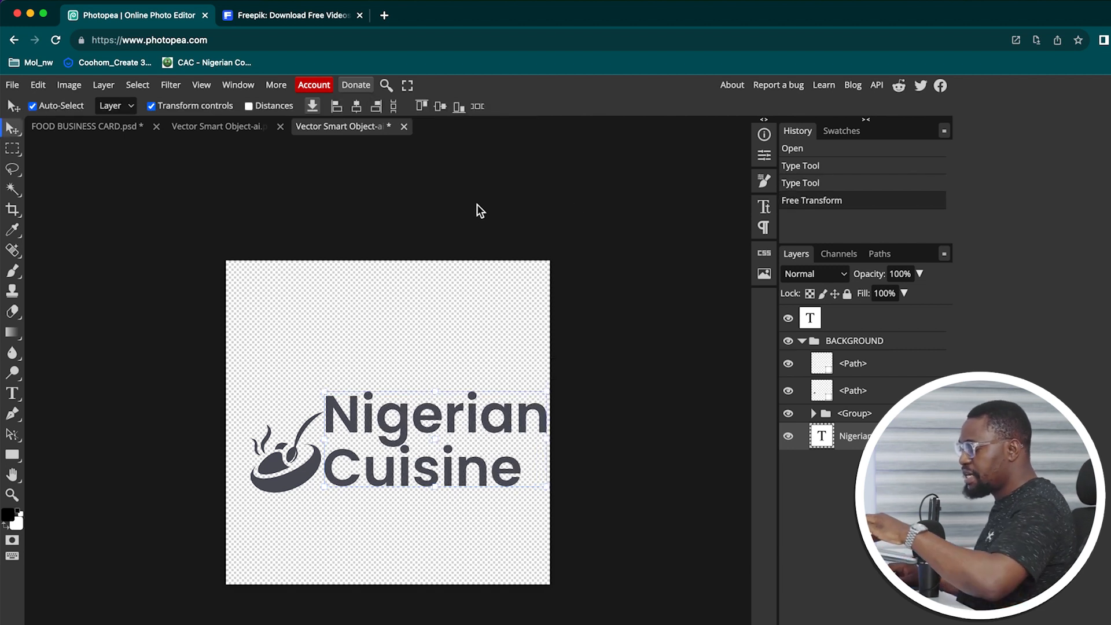
key("ctrl+s")
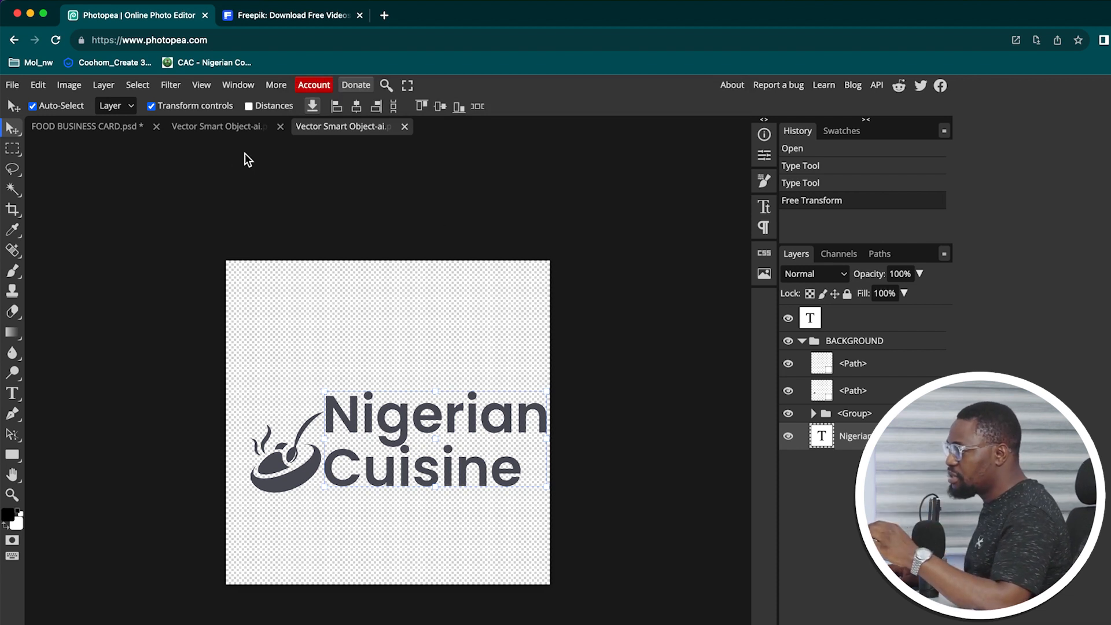
left_click(79, 123)
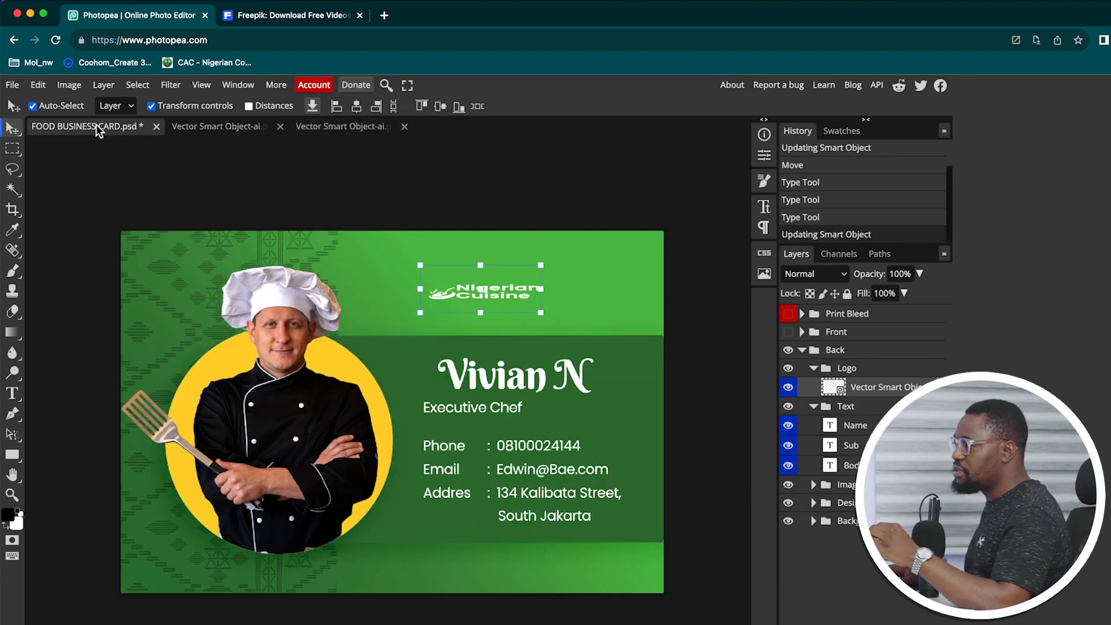
Open the Place Your Image smart object and hide the existing chef photo
left_click(532, 244)
left_click(306, 425)
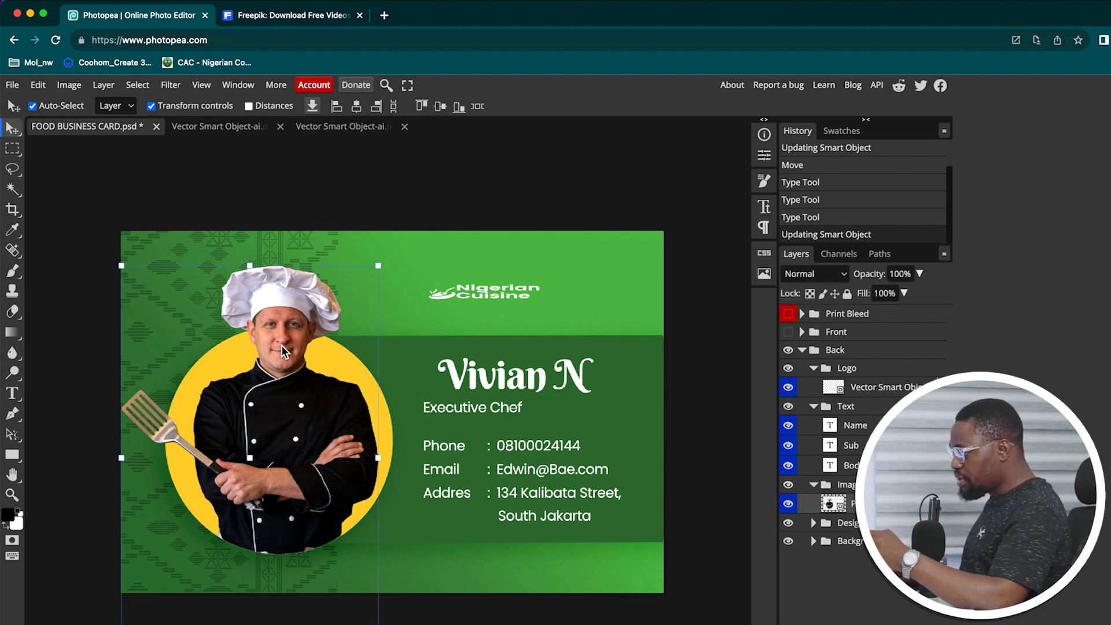
key("Left")
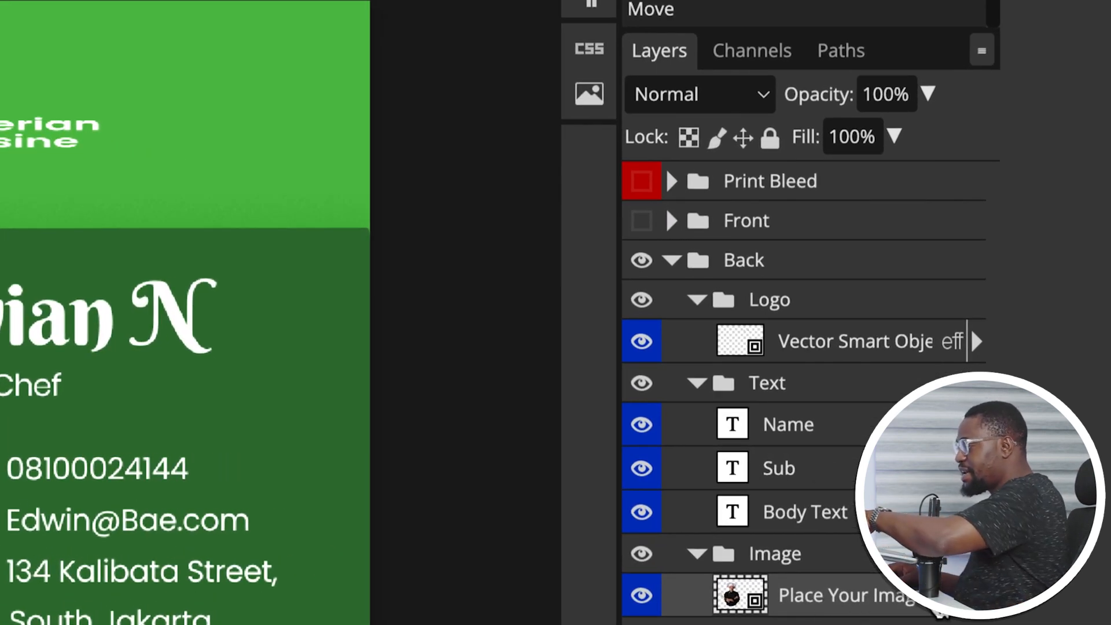
double_click(740, 594)
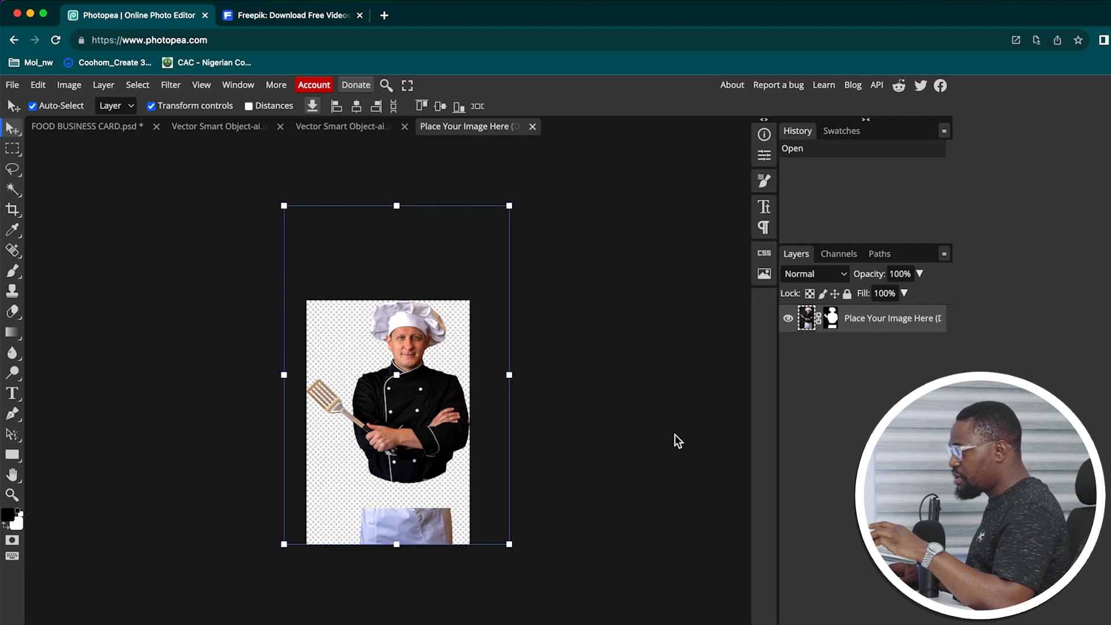
key("ctrl+t")
left_click(789, 320)
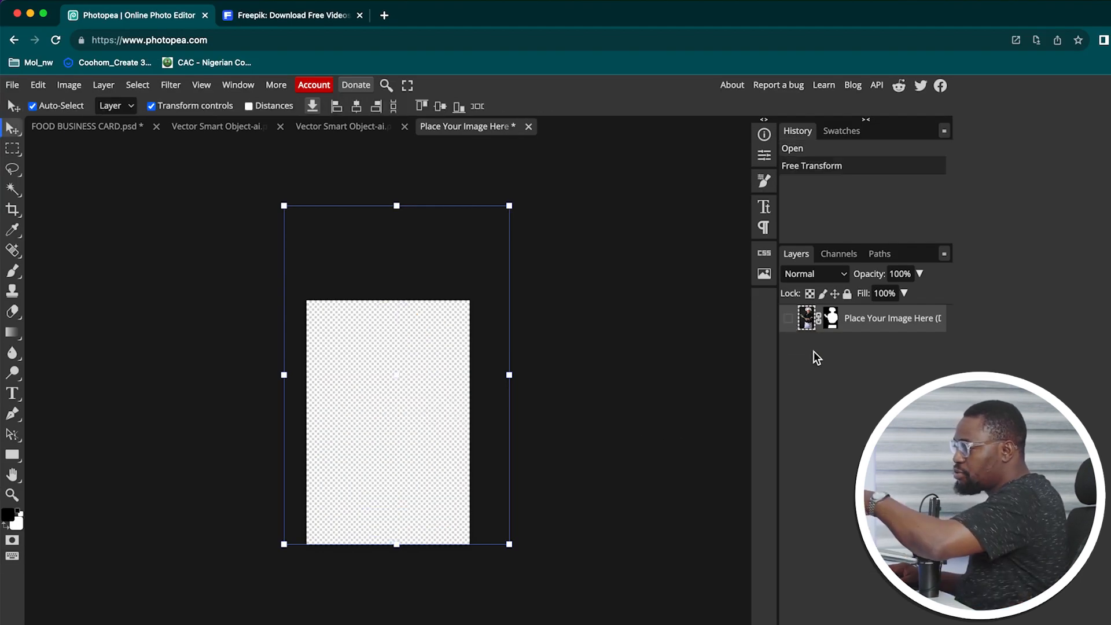
Place IMG_2262 from Downloads into the placeholder and save it back into the card
left_click(235, 623)
left_click_drag(274, 75, 599, 71)
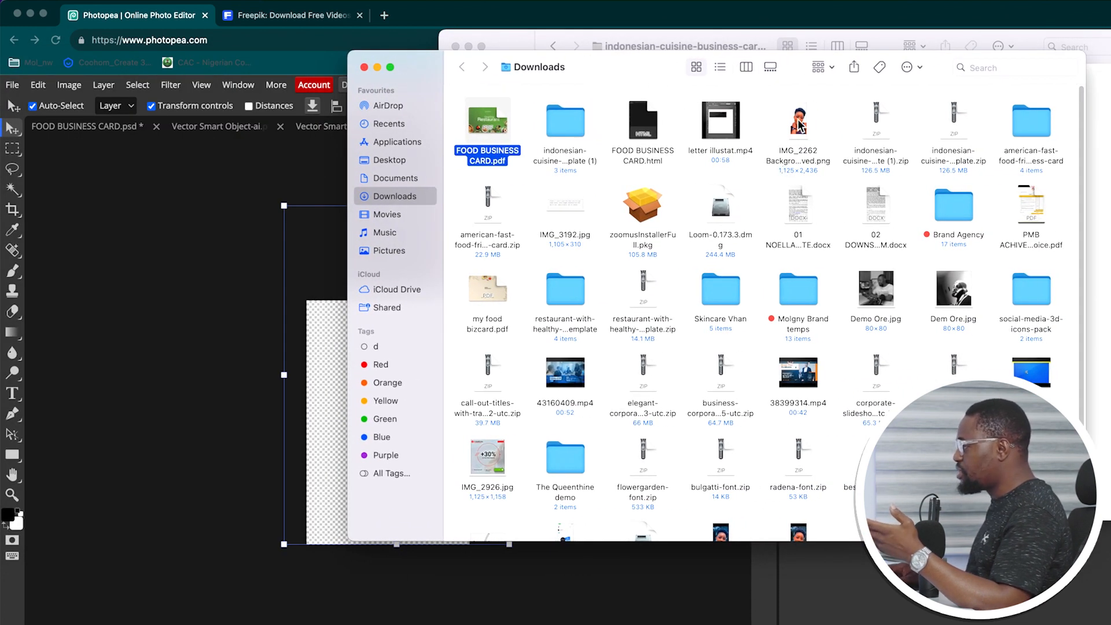
left_click(802, 154)
left_click_drag(800, 128, 181, 347)
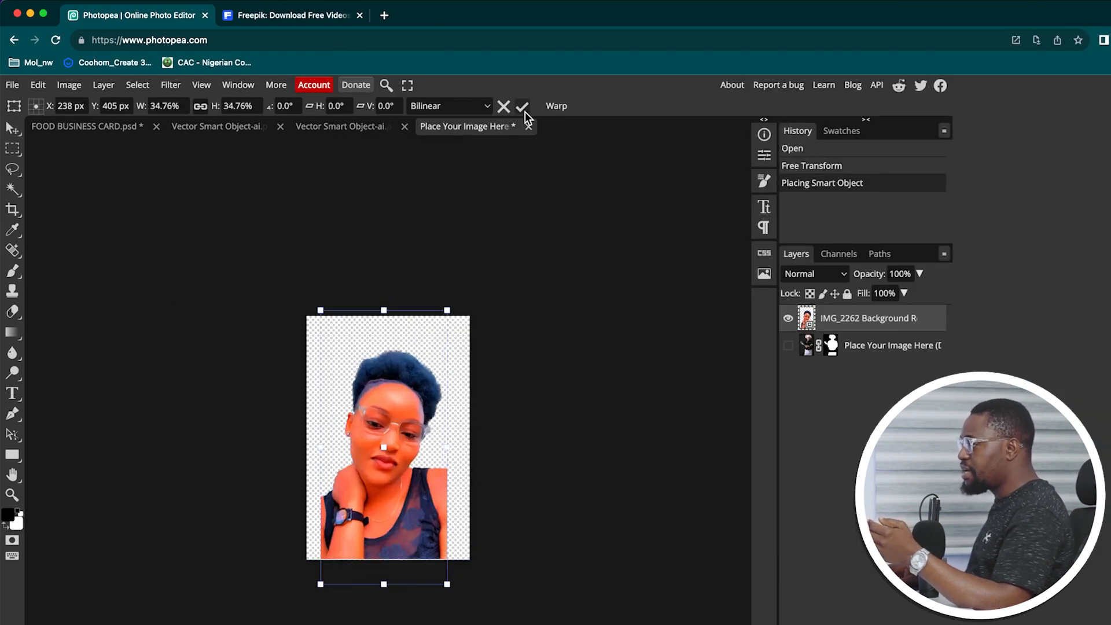
left_click(522, 108)
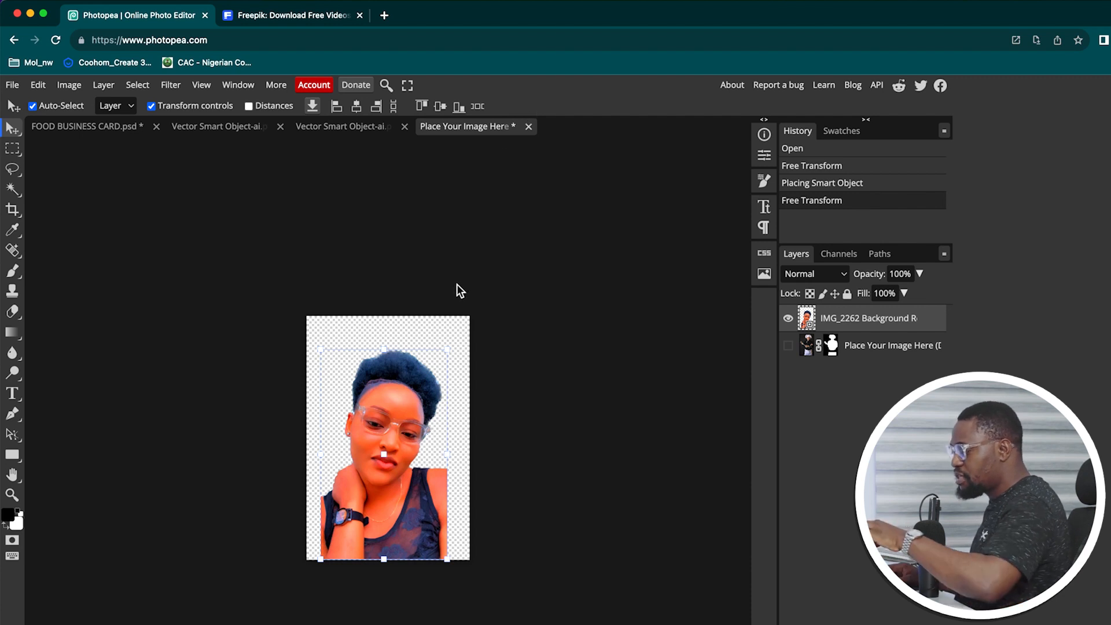
key("super+s")
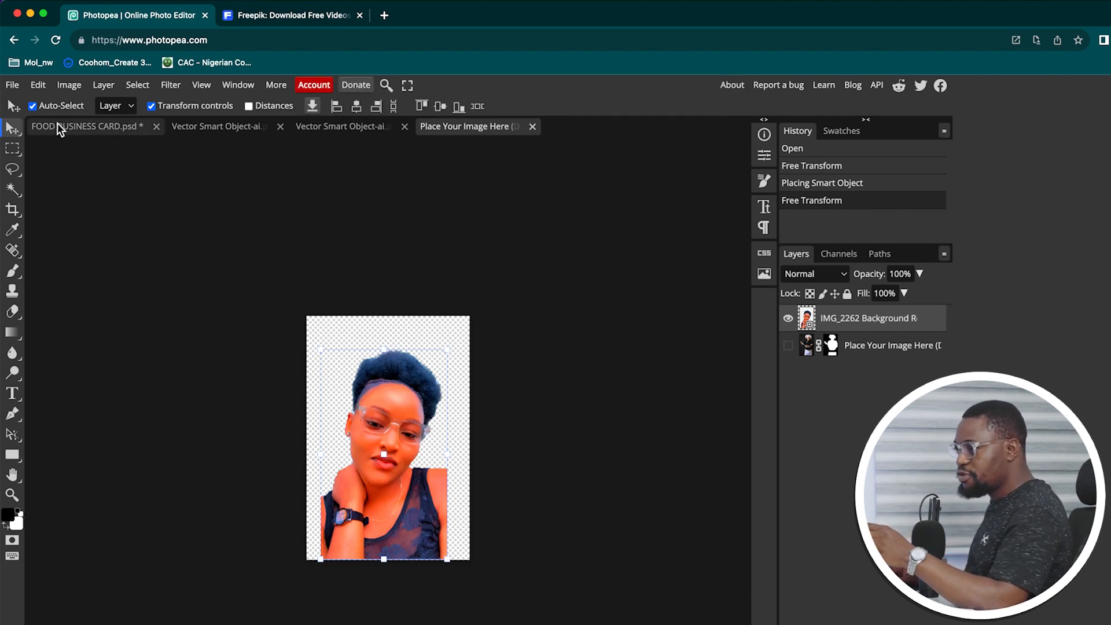
left_click(65, 126)
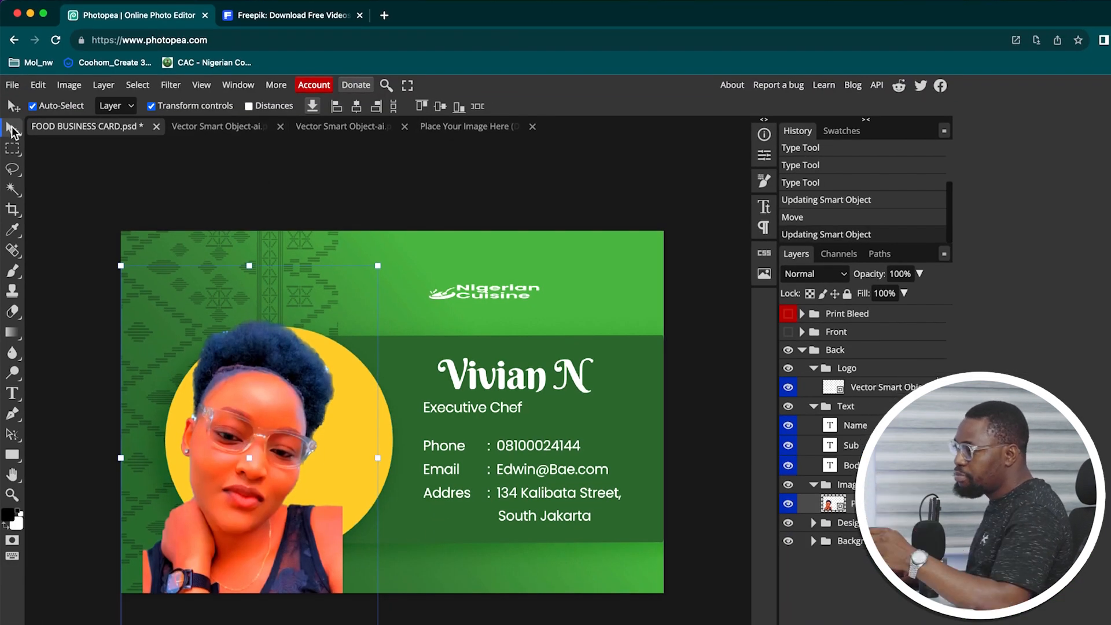
Shift the portrait slightly left and down, and move the chef's name text left
left_click_drag(274, 392, 284, 426)
left_click(528, 386)
left_click_drag(528, 387, 511, 386)
left_click(469, 184)
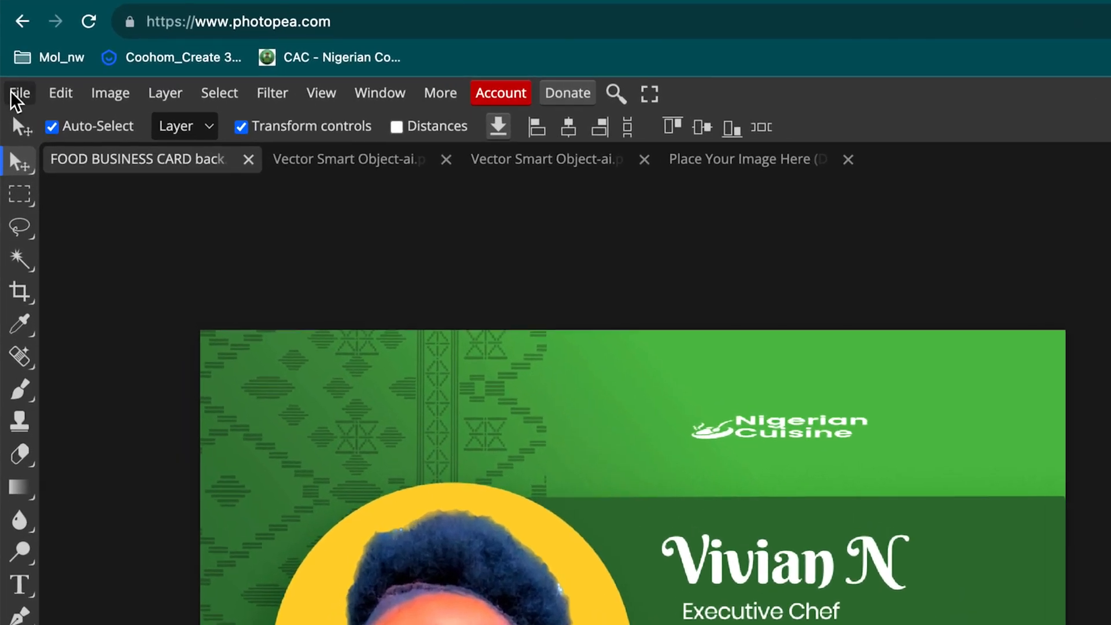
Export the card back as a 1063 × 709 px PDF at 100% quality
left_click(11, 86)
mouse_move(76, 390)
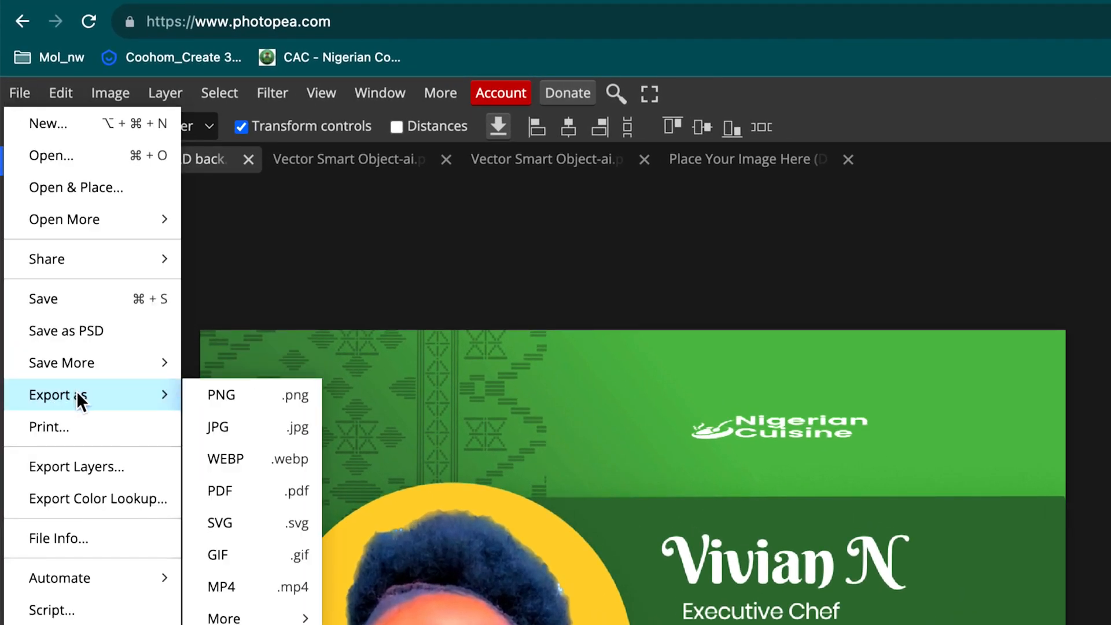
left_click(239, 490)
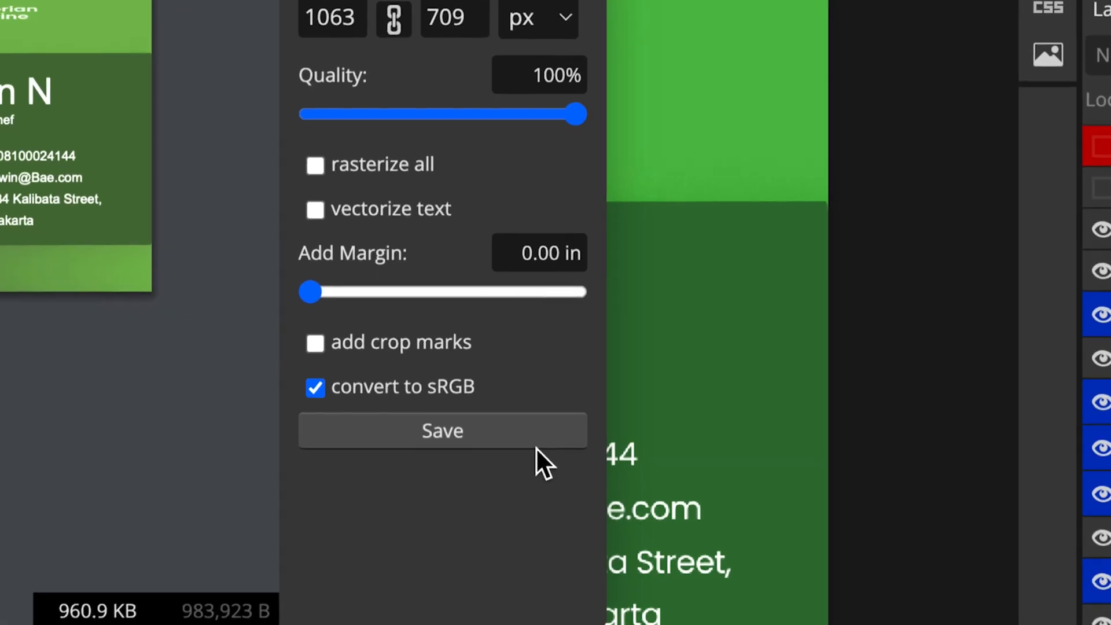
left_click(452, 432)
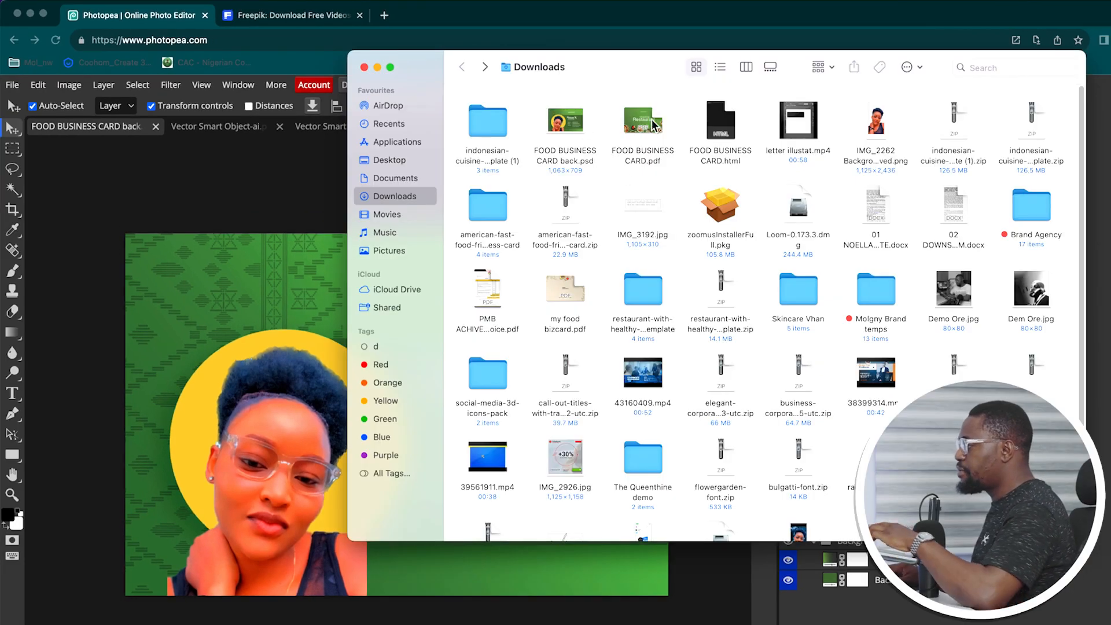
left_click(637, 119)
key("space")
key("space")
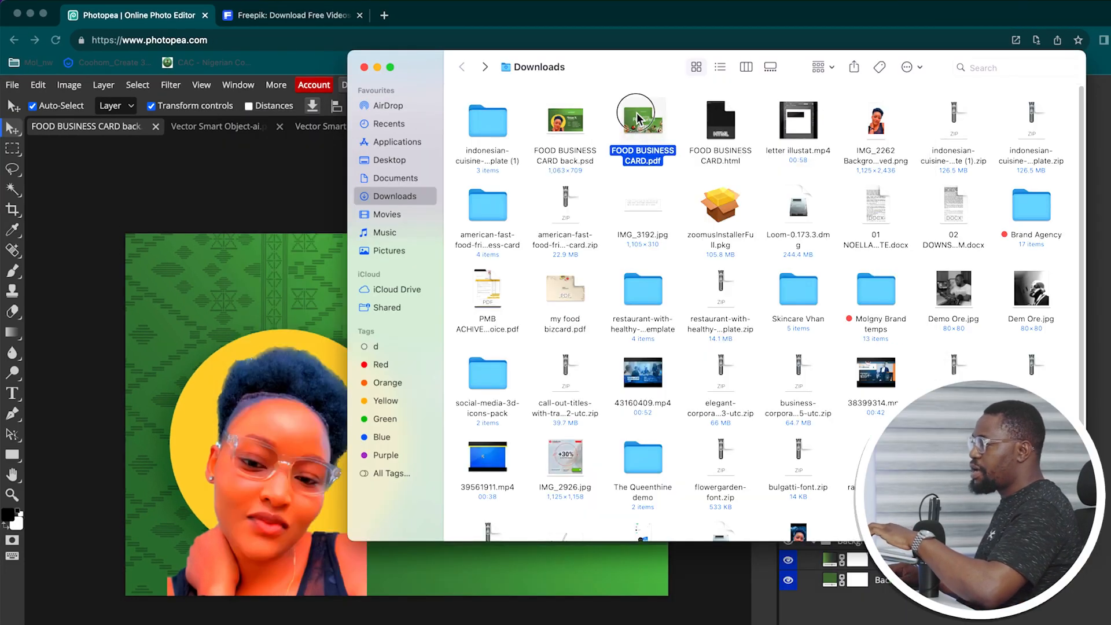
key("space")
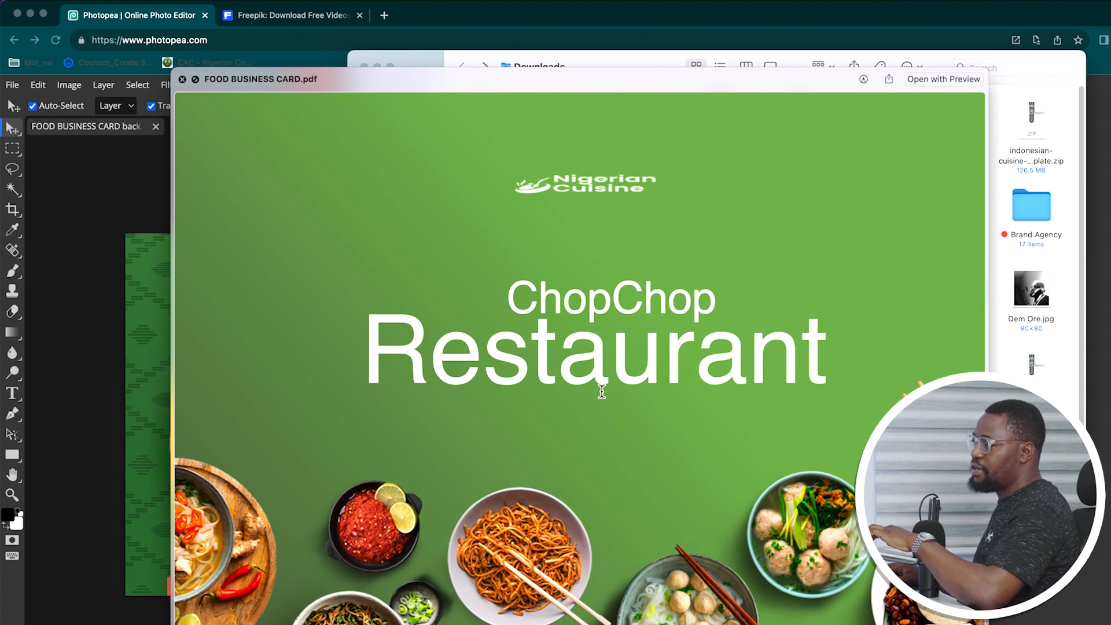
key("space")
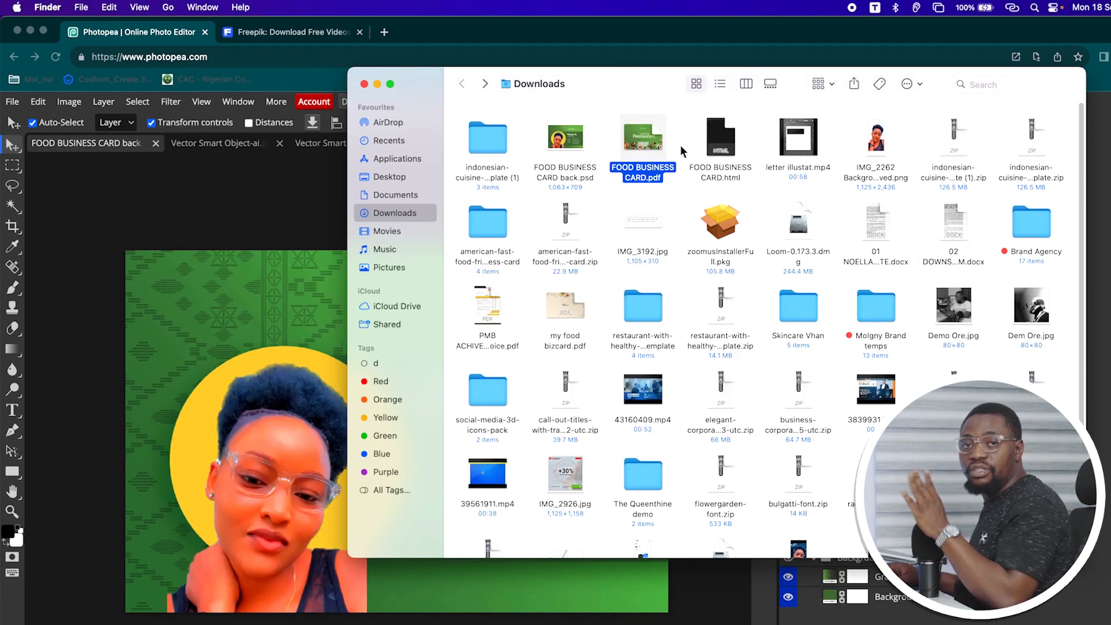